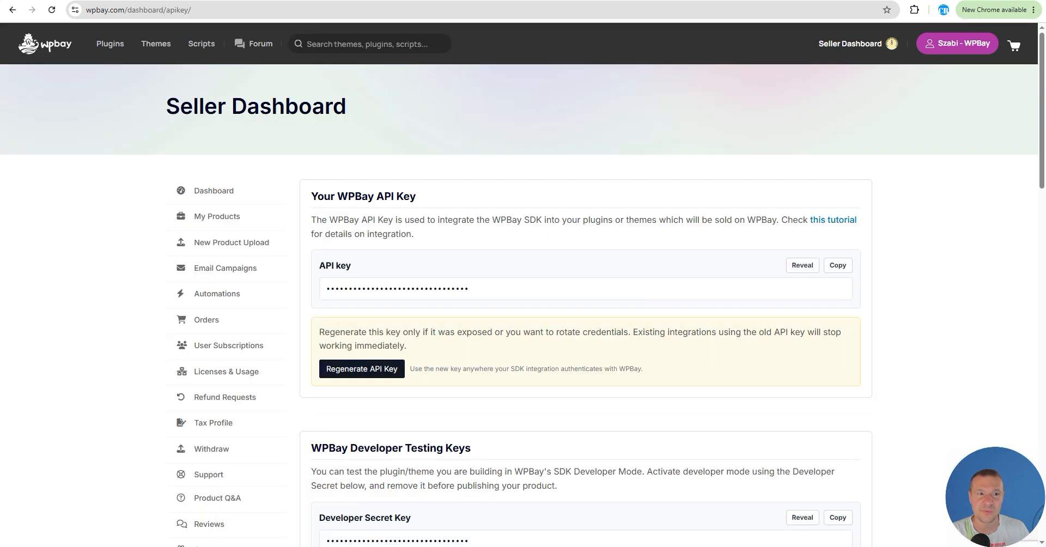
Step: Switch to the My Products tab and start a new product upload of type plugin
{"action": "key", "text": "ctrl+Tab"}
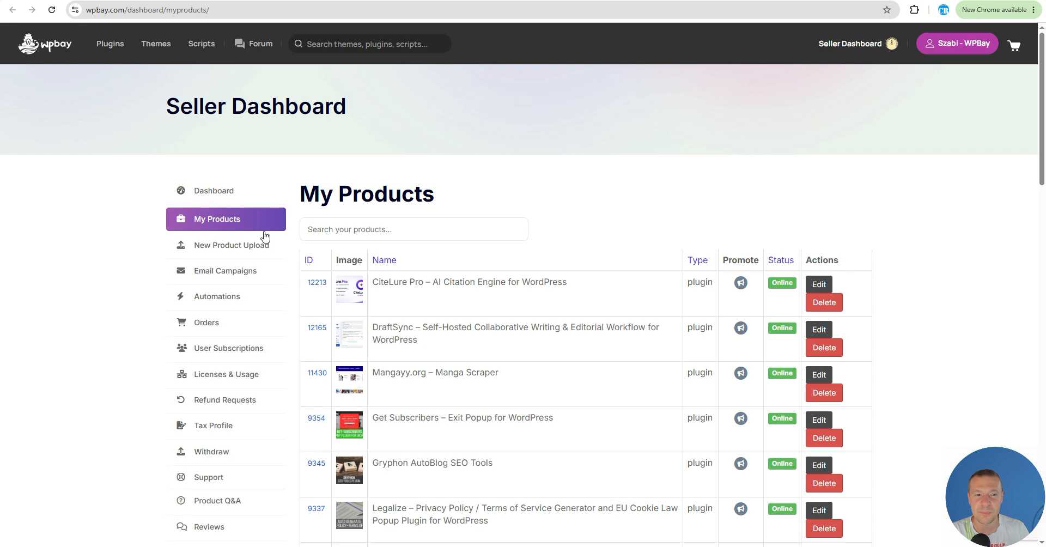
{"action": "left_click", "coordinate": [231, 249]}
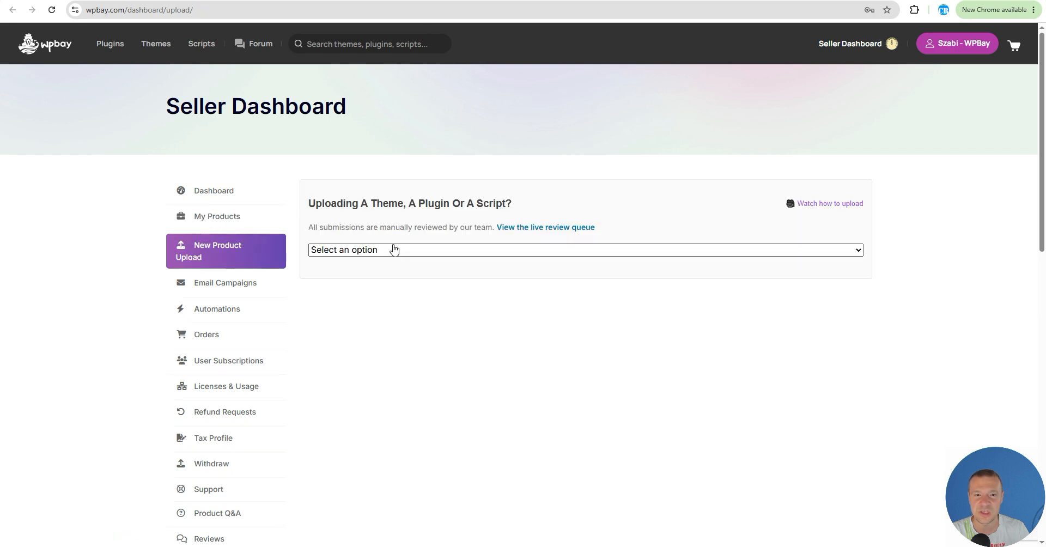
{"action": "left_click", "coordinate": [395, 250]}
{"action": "left_click", "coordinate": [345, 290]}
Step: Set the Base Plan's one-time payment price for 1 site to 35 US$
{"action": "scroll", "coordinate": [309, 226], "scroll_direction": "down", "scroll_amount": 1}
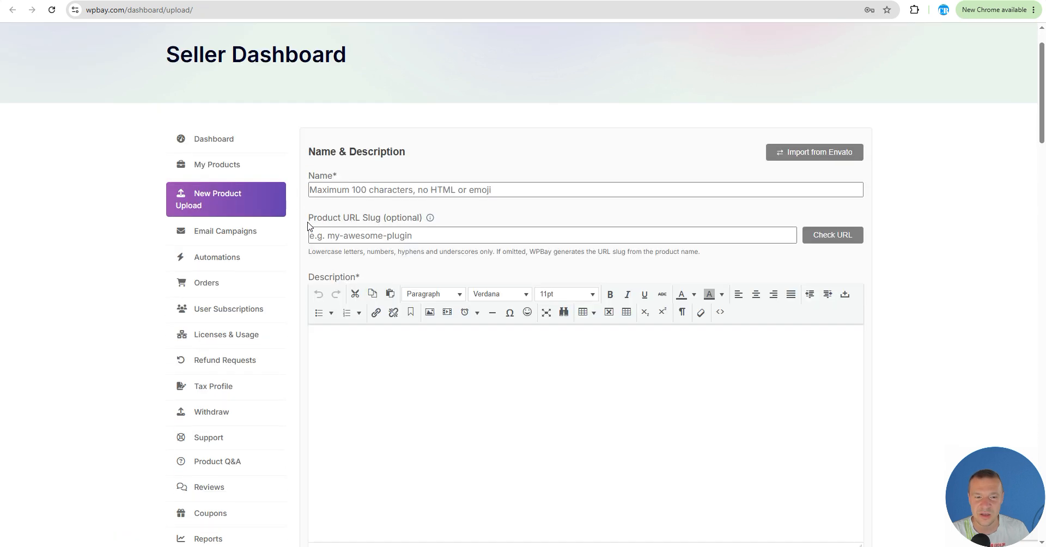
{"action": "scroll", "coordinate": [307, 227], "scroll_direction": "down", "scroll_amount": 3}
{"action": "scroll", "coordinate": [584, 127], "scroll_direction": "down", "scroll_amount": 8}
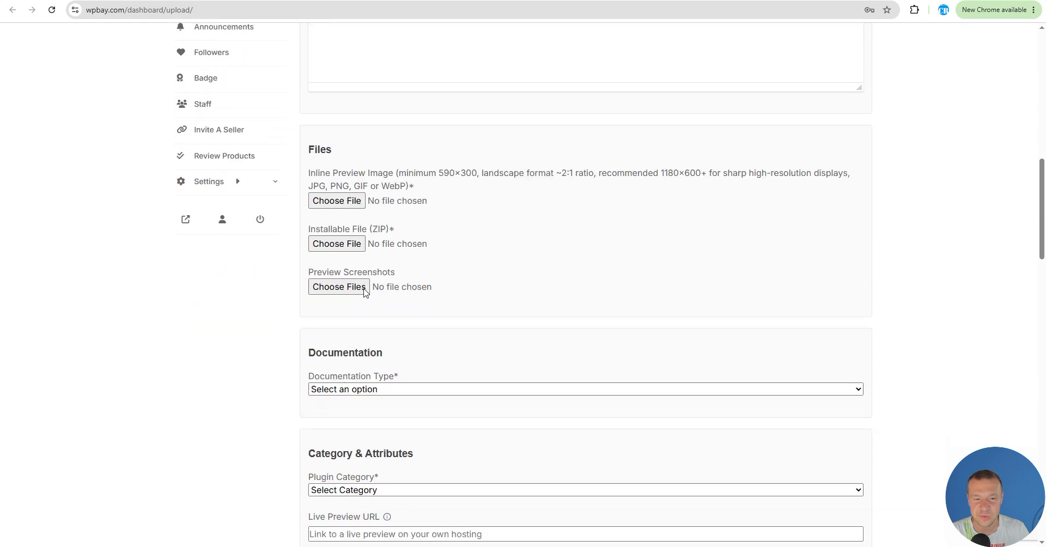
{"action": "scroll", "coordinate": [364, 293], "scroll_direction": "down", "scroll_amount": 20}
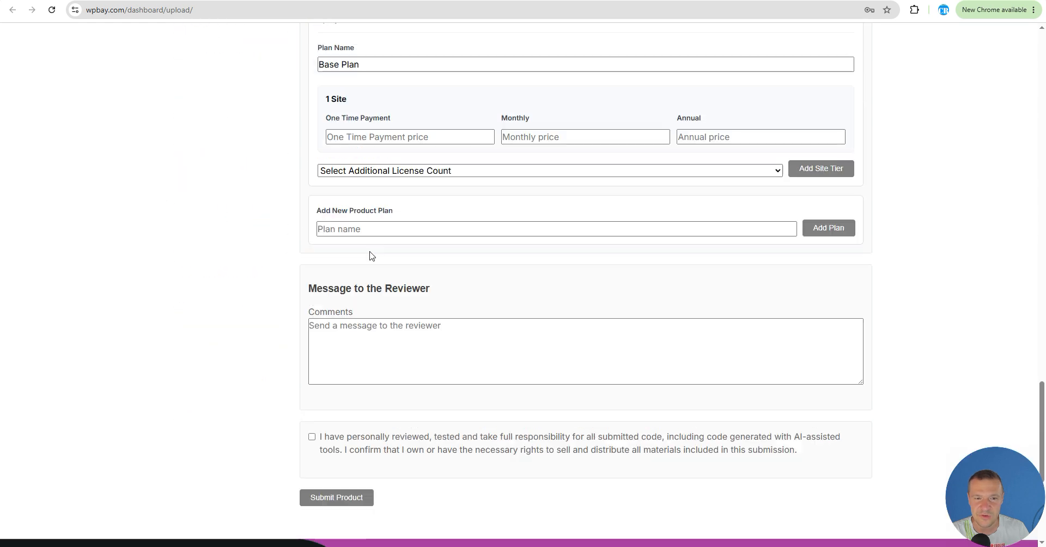
{"action": "scroll", "coordinate": [371, 256], "scroll_direction": "up", "scroll_amount": 1}
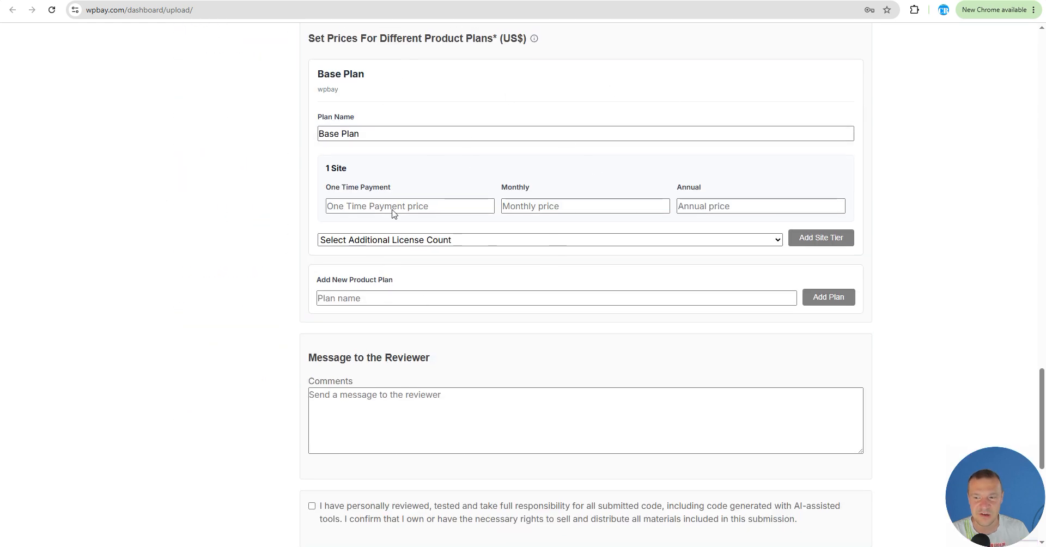
{"action": "scroll", "coordinate": [409, 275], "scroll_direction": "up", "scroll_amount": 1}
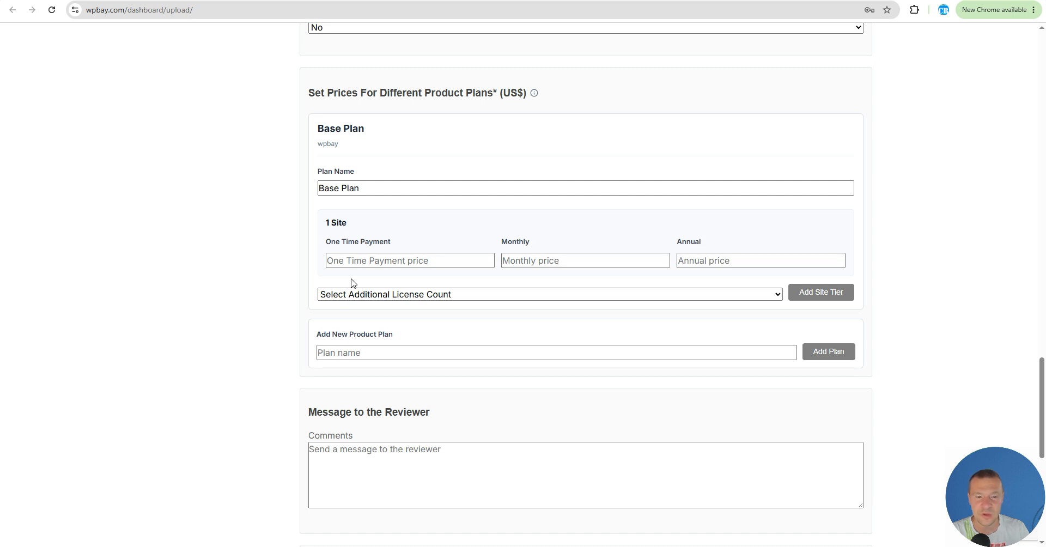
{"action": "left_click", "coordinate": [346, 263]}
{"action": "type", "text": "35"}
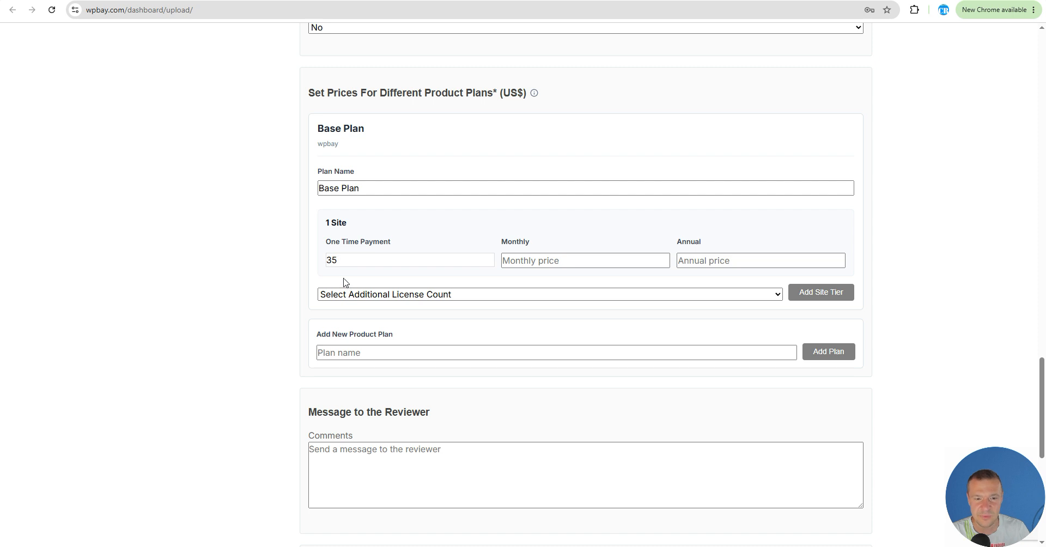
Step: Add a 5 Sites tier to the Base Plan with a one-time payment price of 95
{"action": "left_click", "coordinate": [775, 296]}
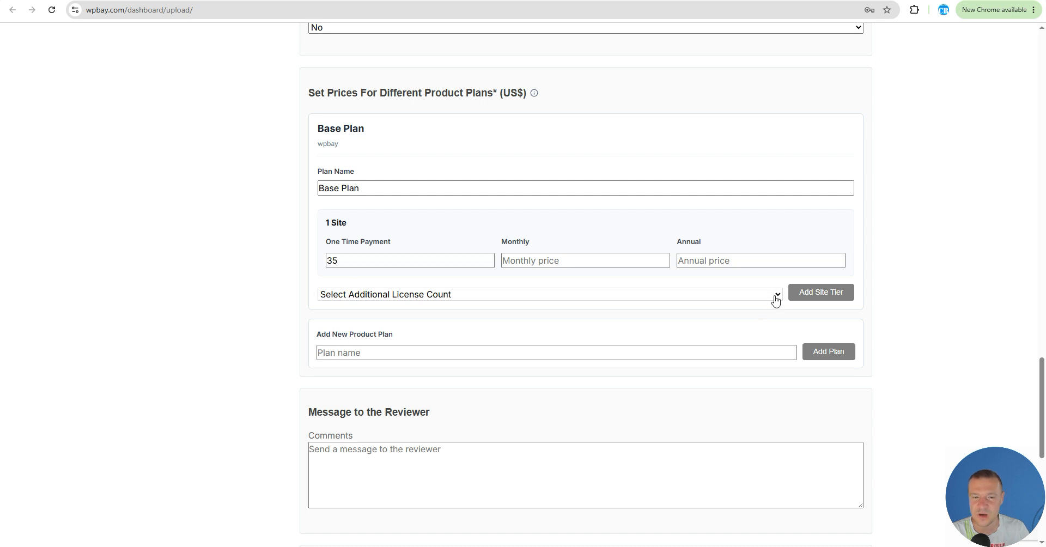
{"action": "left_click", "coordinate": [326, 66]}
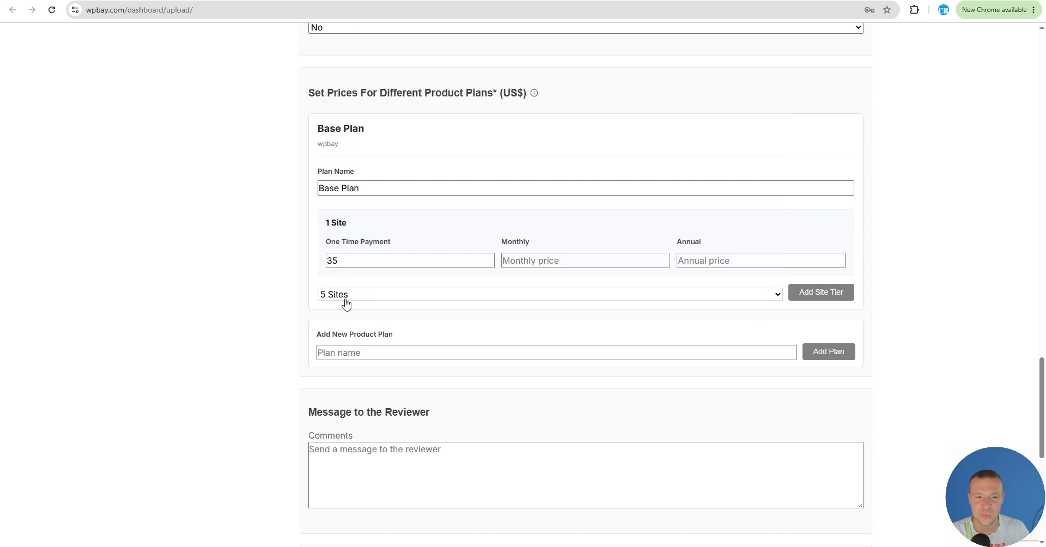
{"action": "left_click", "coordinate": [822, 293]}
{"action": "left_click", "coordinate": [342, 341]}
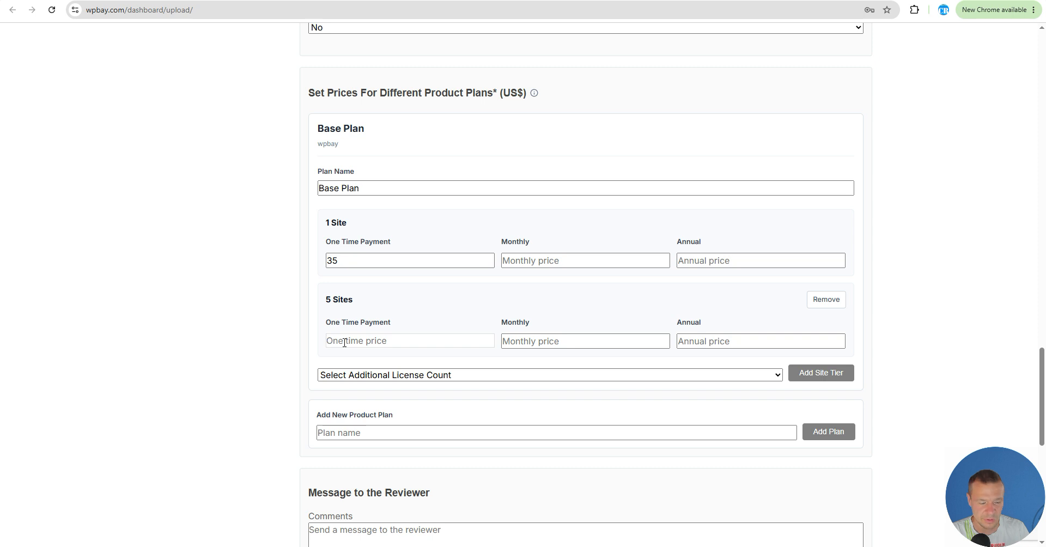
{"action": "type", "text": "95"}
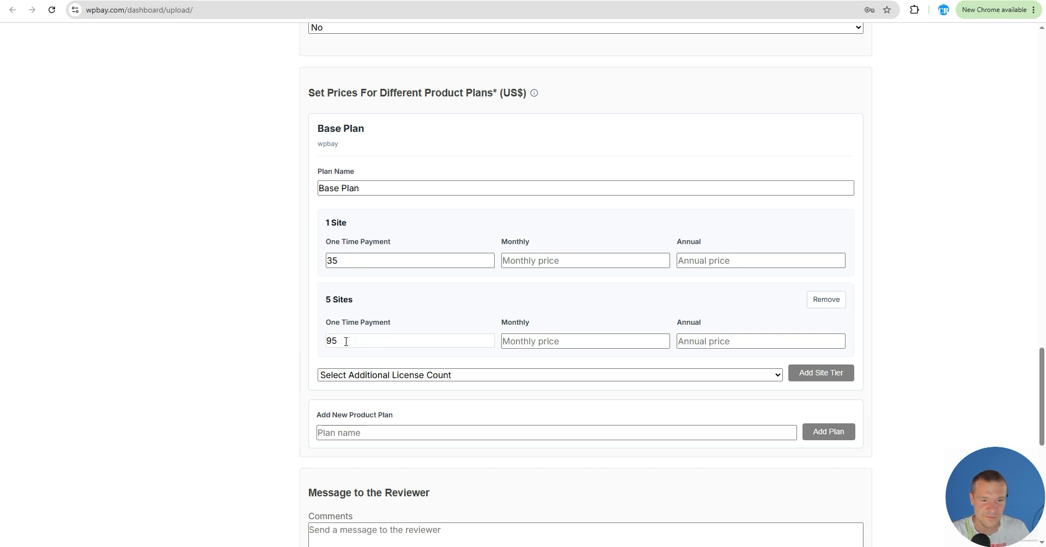
Step: Add a new product plan named Pro Plan
{"action": "scroll", "coordinate": [327, 139], "scroll_direction": "down", "scroll_amount": 2}
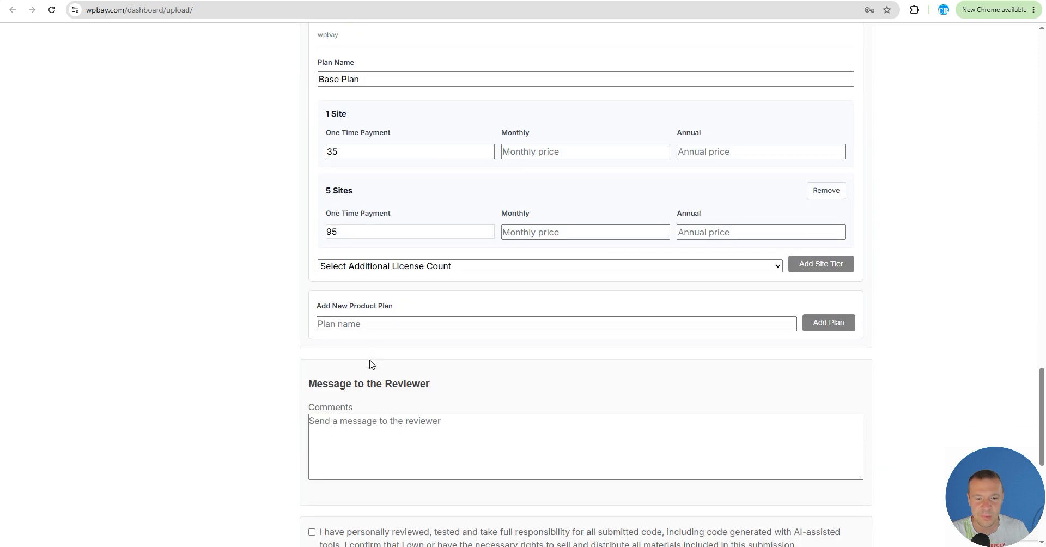
{"action": "left_click", "coordinate": [354, 323]}
{"action": "type", "text": "Pro Plan"}
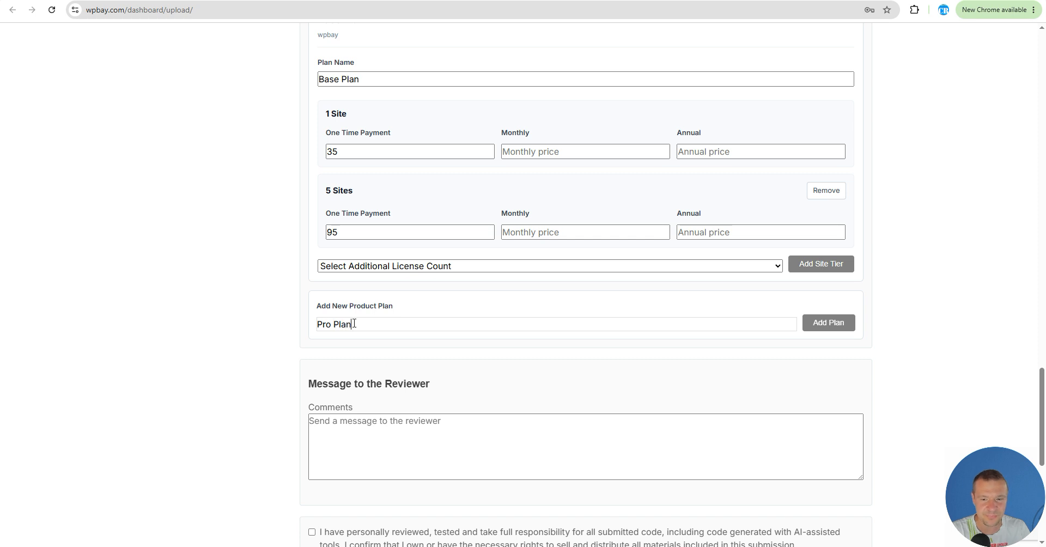
{"action": "left_click", "coordinate": [825, 324]}
Step: Set the Pro Plan's one-time payment price for 1 site to 65
{"action": "scroll", "coordinate": [423, 325], "scroll_direction": "down", "scroll_amount": 2}
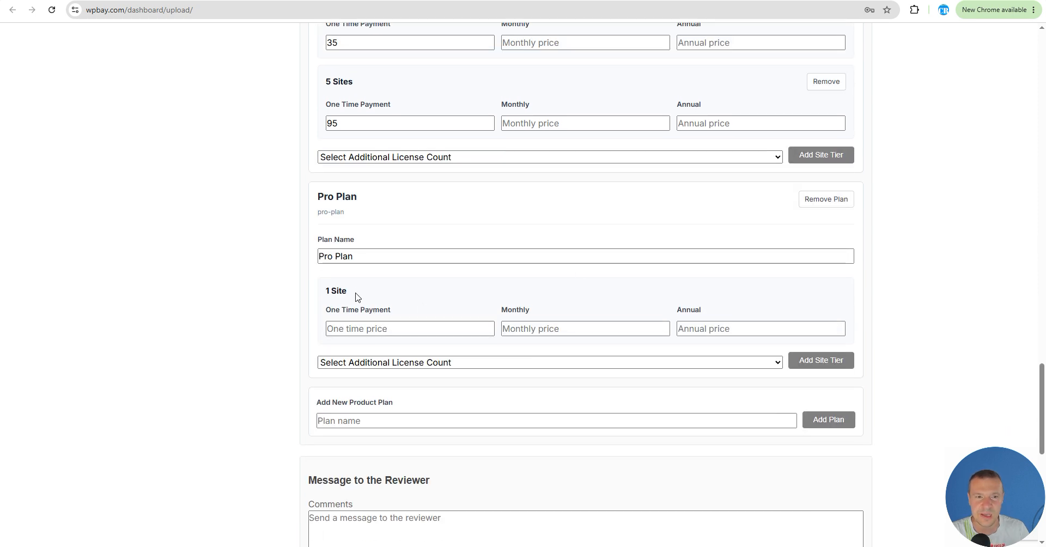
{"action": "scroll", "coordinate": [414, 218], "scroll_direction": "up", "scroll_amount": 4}
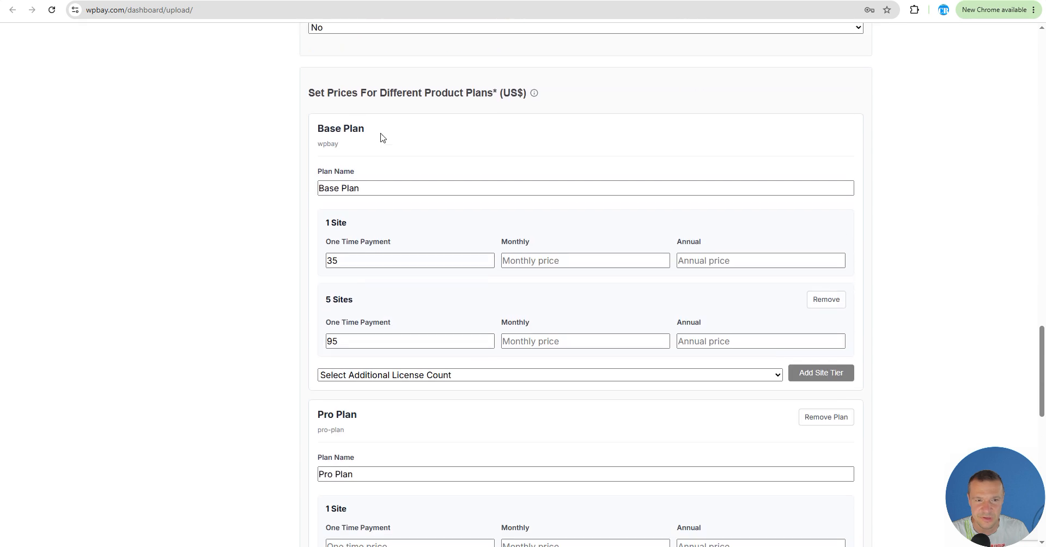
{"action": "scroll", "coordinate": [365, 262], "scroll_direction": "down", "scroll_amount": 4}
{"action": "left_click", "coordinate": [349, 327]}
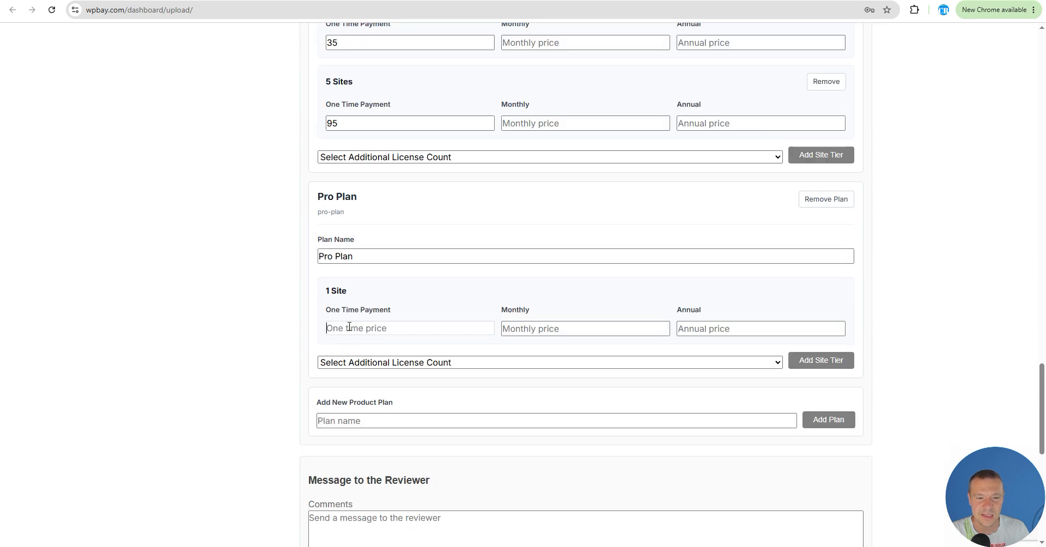
{"action": "type", "text": "6"}
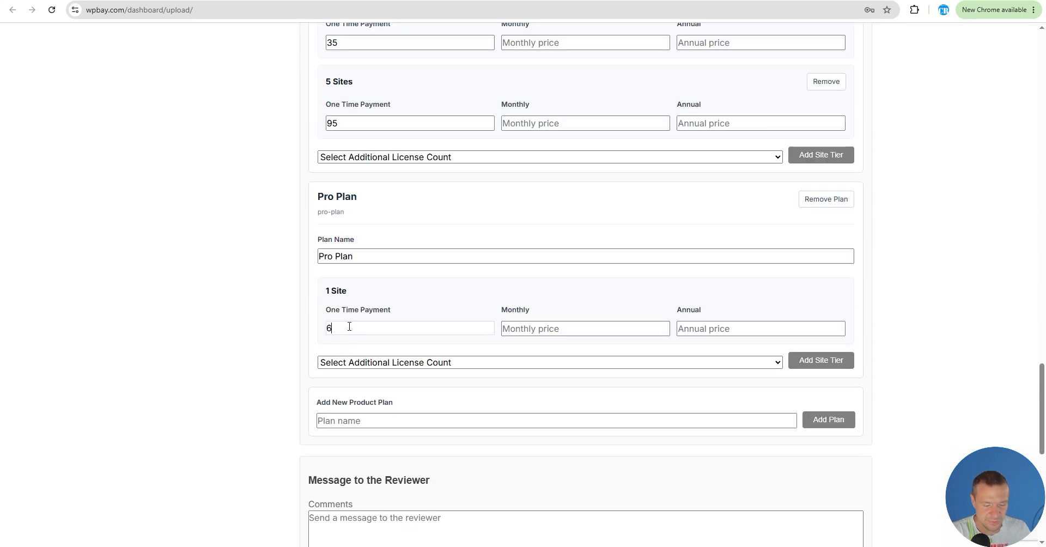
{"action": "type", "text": "5"}
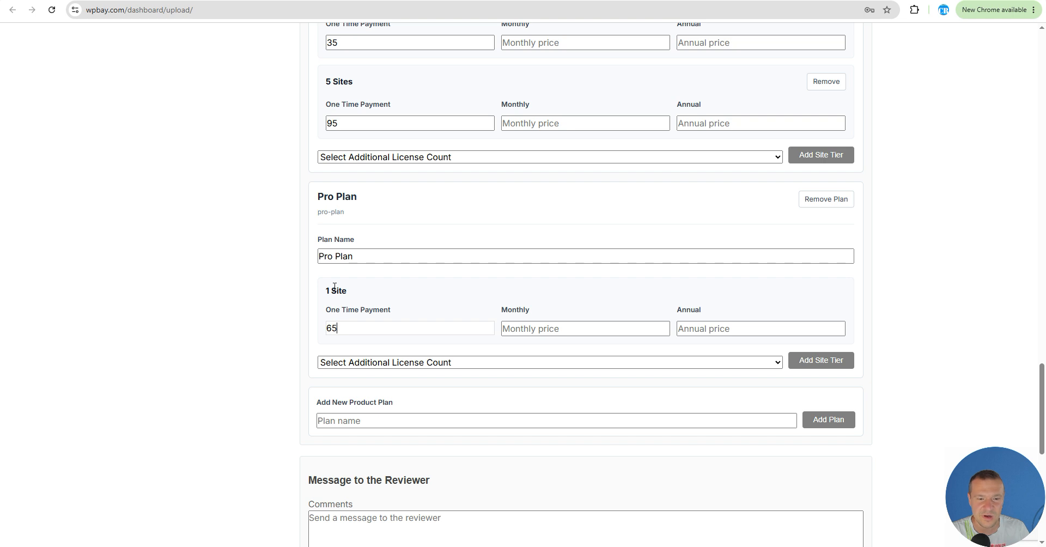
Step: Add a 5 Sites tier to the Pro Plan with a one-time payment price of 135
{"action": "left_click", "coordinate": [334, 362]}
{"action": "left_click", "coordinate": [333, 135]}
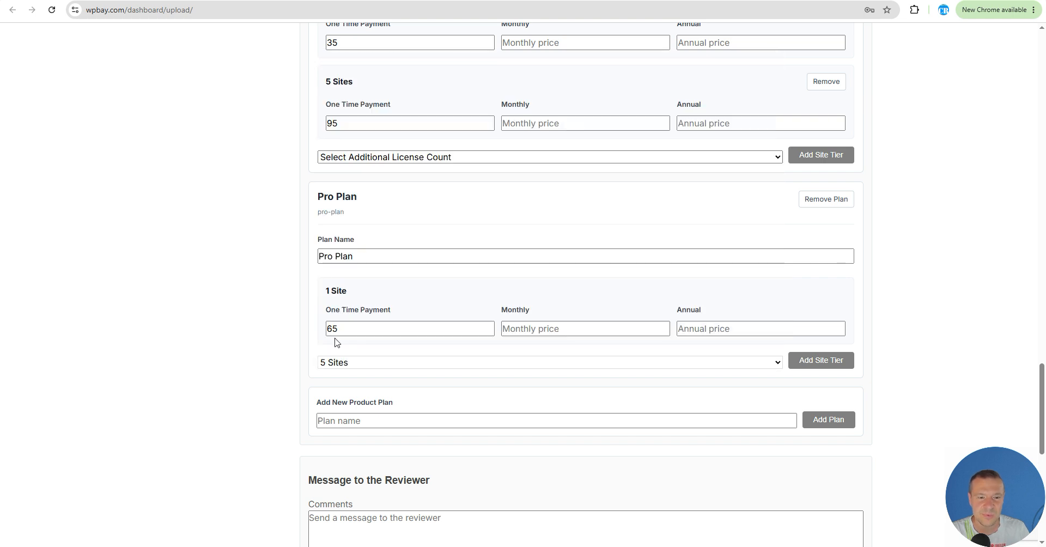
{"action": "left_click", "coordinate": [801, 364]}
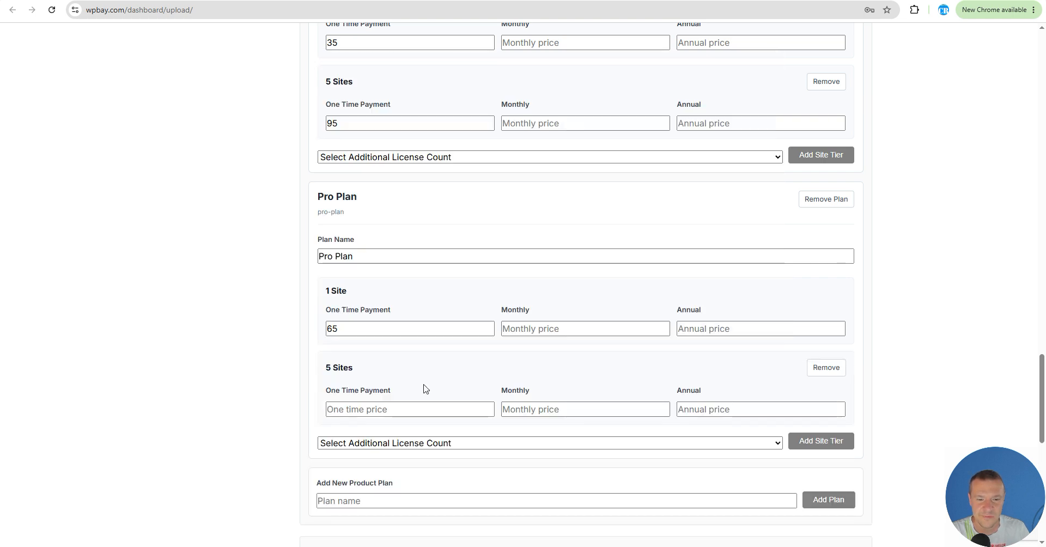
{"action": "left_click", "coordinate": [347, 409]}
{"action": "type", "text": "13"}
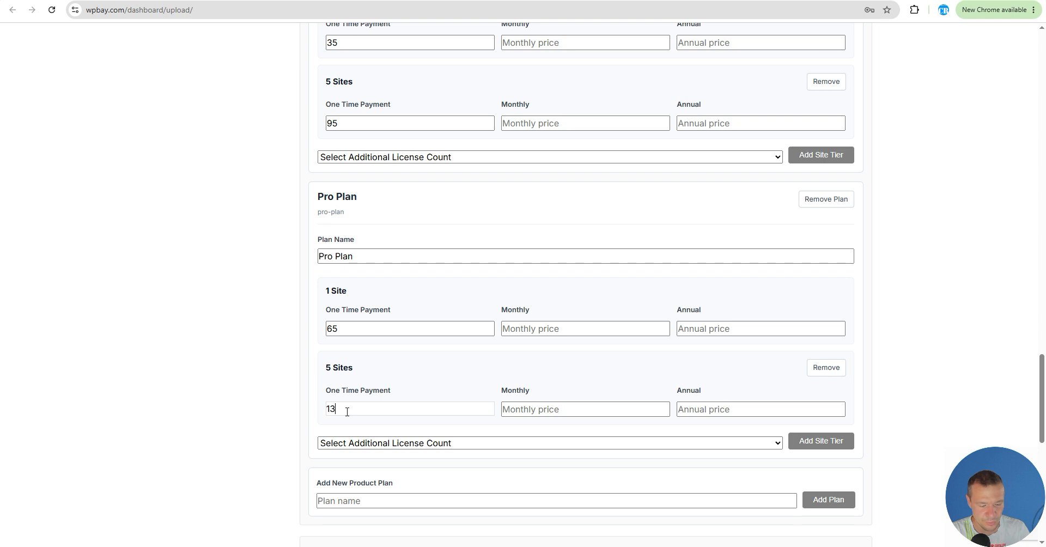
{"action": "type", "text": "5"}
Step: Review both plans' pricing tiers and the reviewer message and submission section below them
{"action": "scroll", "coordinate": [261, 395], "scroll_direction": "down", "scroll_amount": 1}
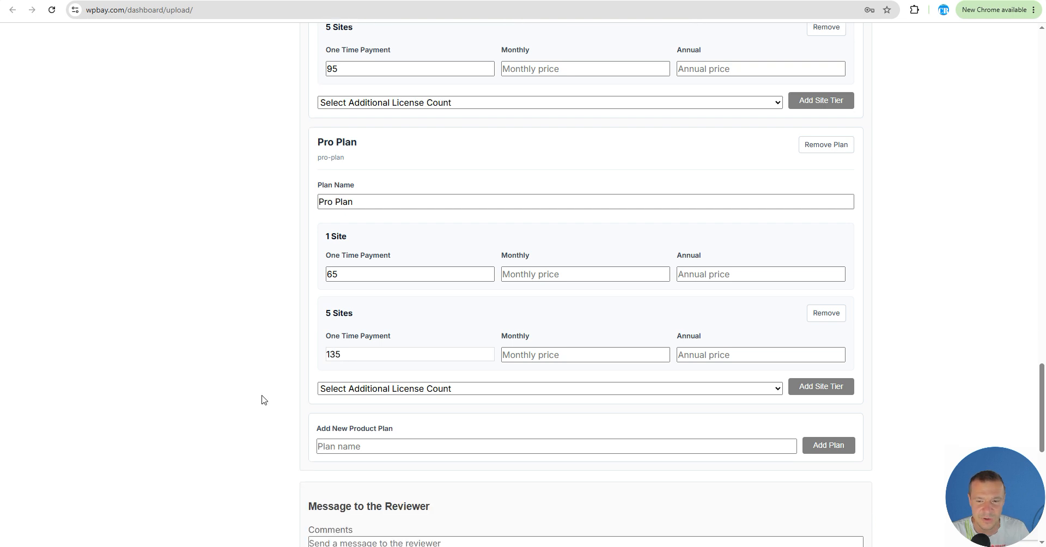
{"action": "scroll", "coordinate": [280, 416], "scroll_direction": "up", "scroll_amount": 3}
{"action": "scroll", "coordinate": [282, 417], "scroll_direction": "up", "scroll_amount": 3}
{"action": "scroll", "coordinate": [283, 408], "scroll_direction": "down", "scroll_amount": 2}
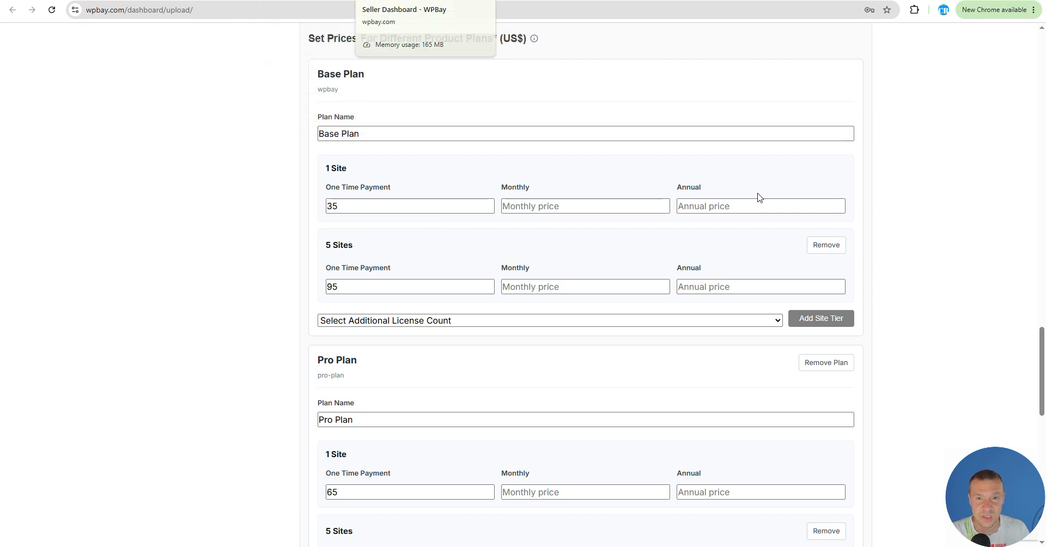
{"action": "left_click_drag", "start_coordinate": [1041, 350], "coordinate": [1039, 478]}
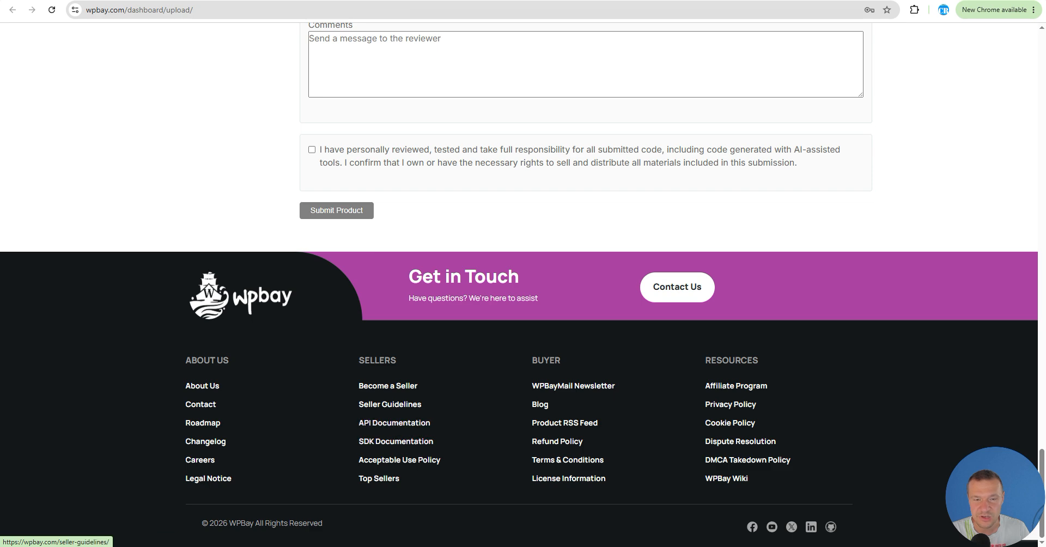
Step: Switch to the WPBay documentation and read the API update section on Product Plans and plan_type
{"action": "left_click", "coordinate": [402, 1]}
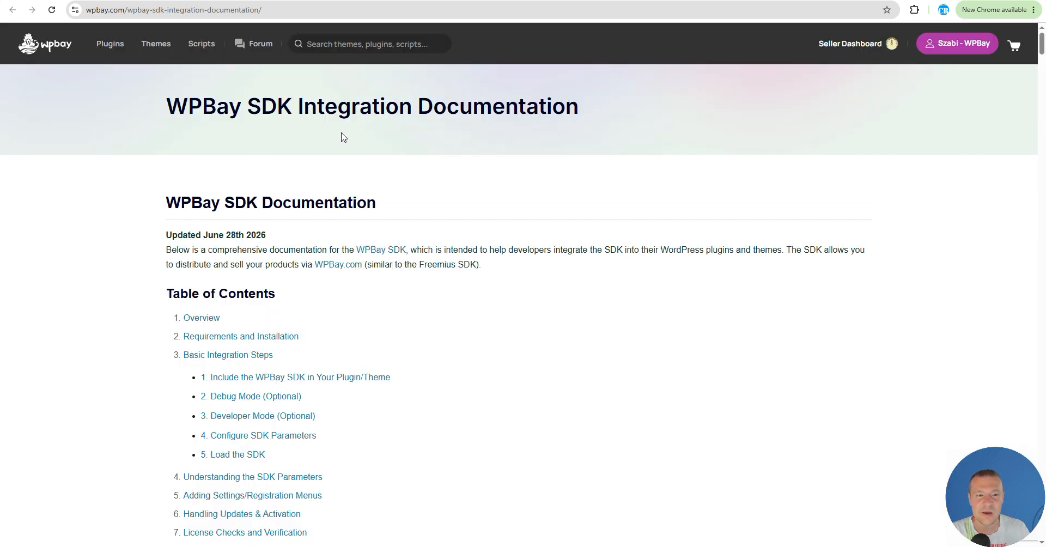
{"action": "scroll", "coordinate": [185, 218], "scroll_direction": "down", "scroll_amount": 2}
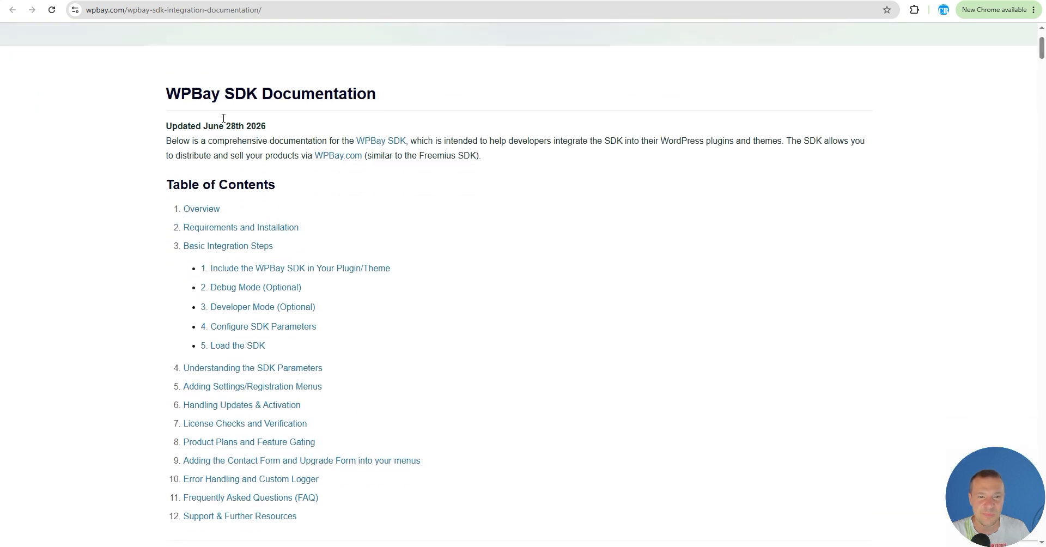
{"action": "scroll", "coordinate": [329, 168], "scroll_direction": "down", "scroll_amount": 7}
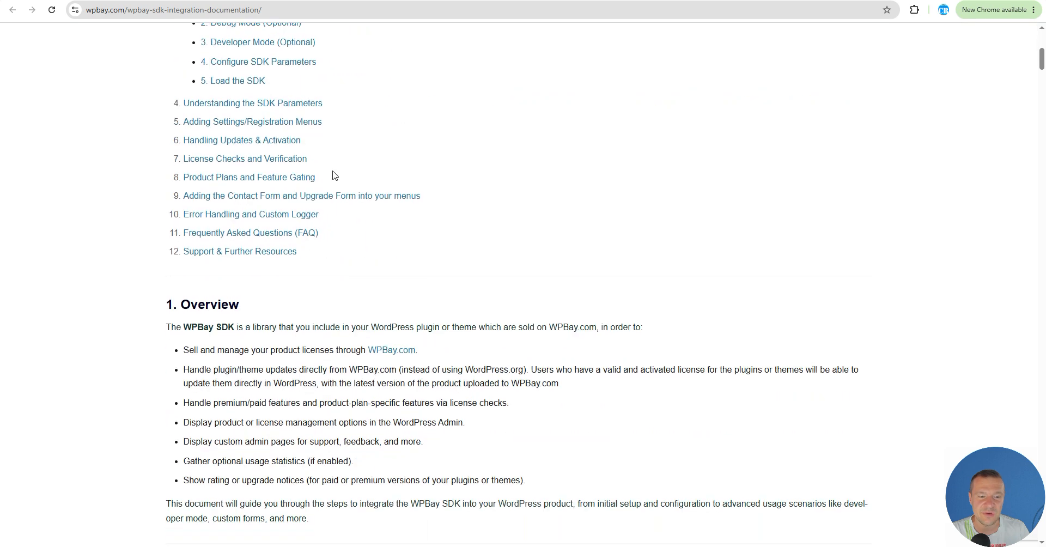
{"action": "scroll", "coordinate": [313, 228], "scroll_direction": "down", "scroll_amount": 1}
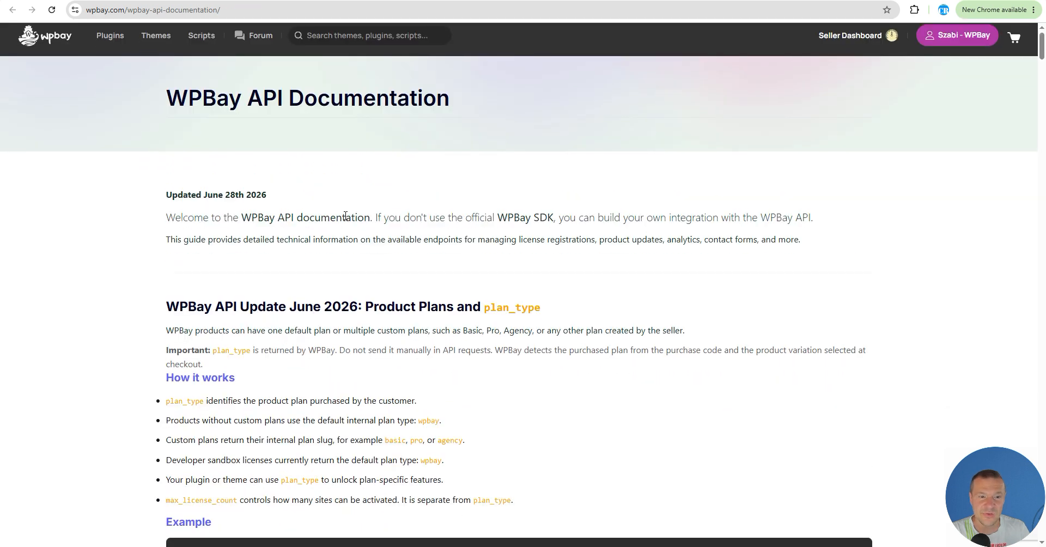
{"action": "scroll", "coordinate": [220, 147], "scroll_direction": "down", "scroll_amount": 3}
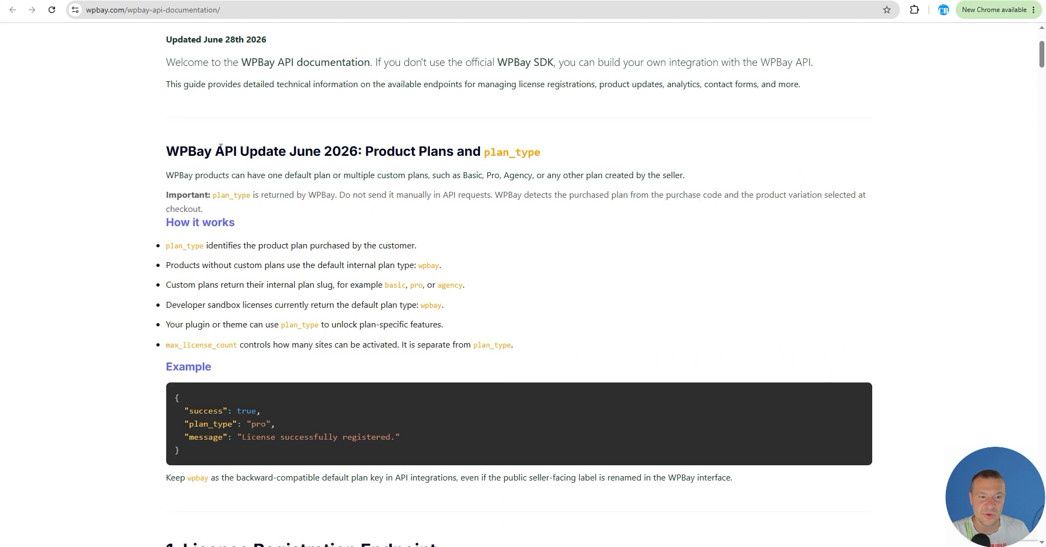
{"action": "left_click_drag", "start_coordinate": [201, 154], "coordinate": [446, 153]}
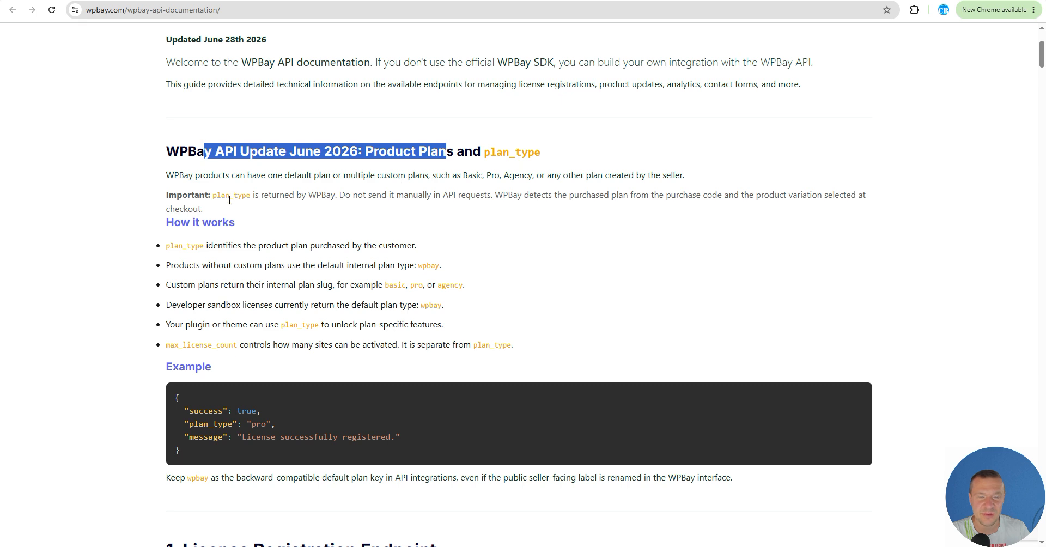
{"action": "left_click_drag", "start_coordinate": [541, 152], "coordinate": [486, 153]}
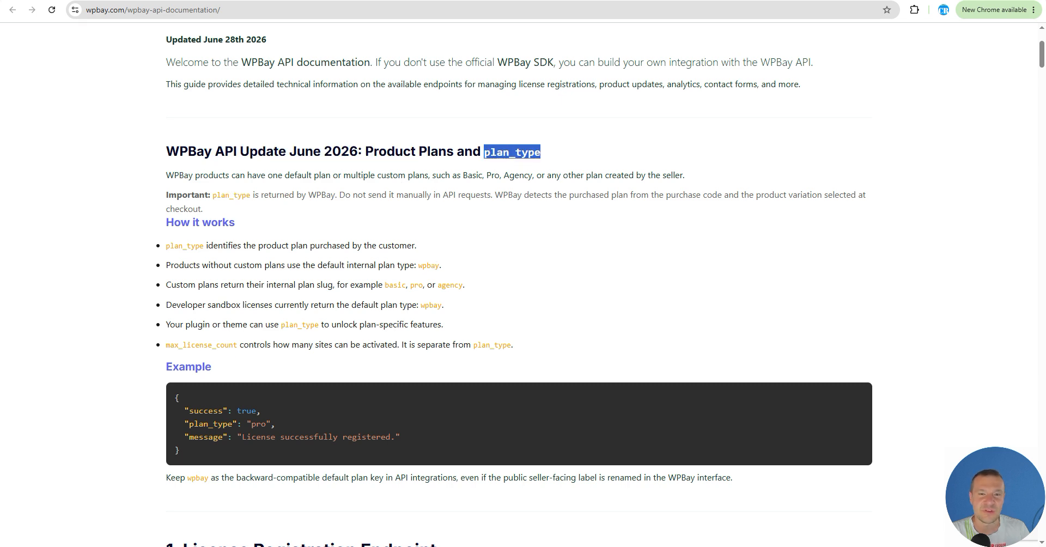
{"action": "scroll", "coordinate": [428, 216], "scroll_direction": "down", "scroll_amount": 9}
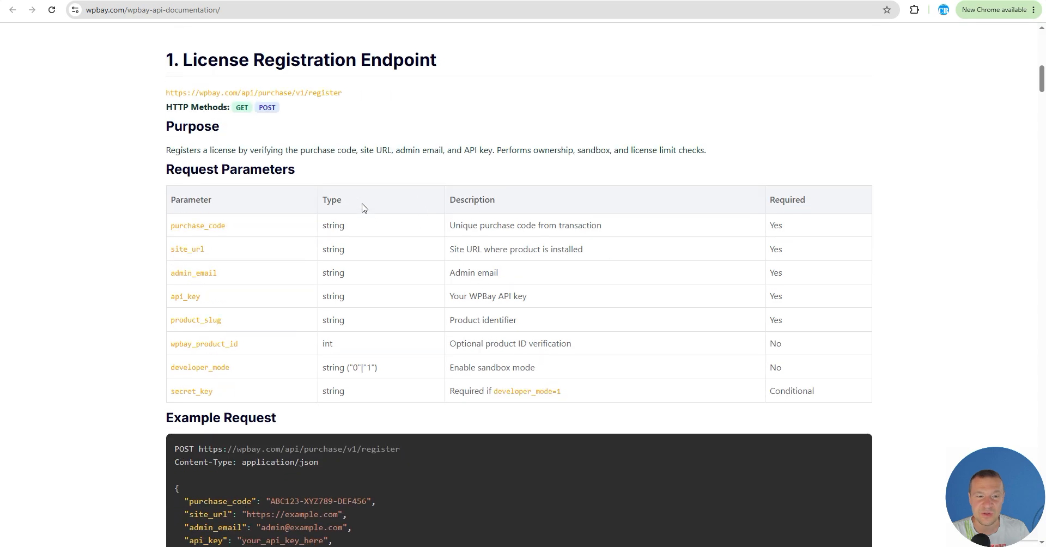
{"action": "scroll", "coordinate": [363, 207], "scroll_direction": "up", "scroll_amount": 4}
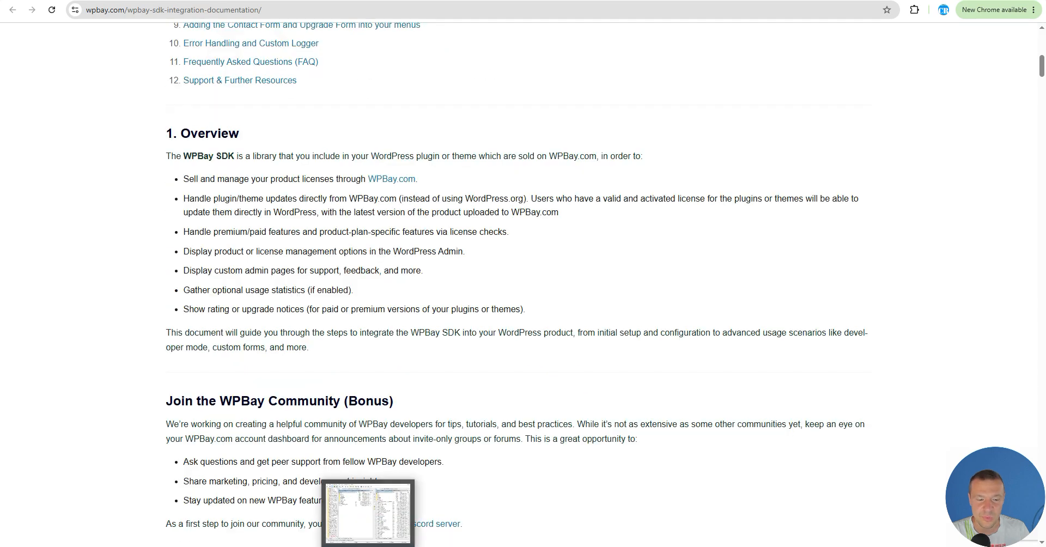
Step: Switch to the code editor and open the plugin's class-plan-manager.php file
{"action": "left_click", "coordinate": [370, 545]}
{"action": "left_click", "coordinate": [100, 225]}
{"action": "double_click", "coordinate": [100, 225]}
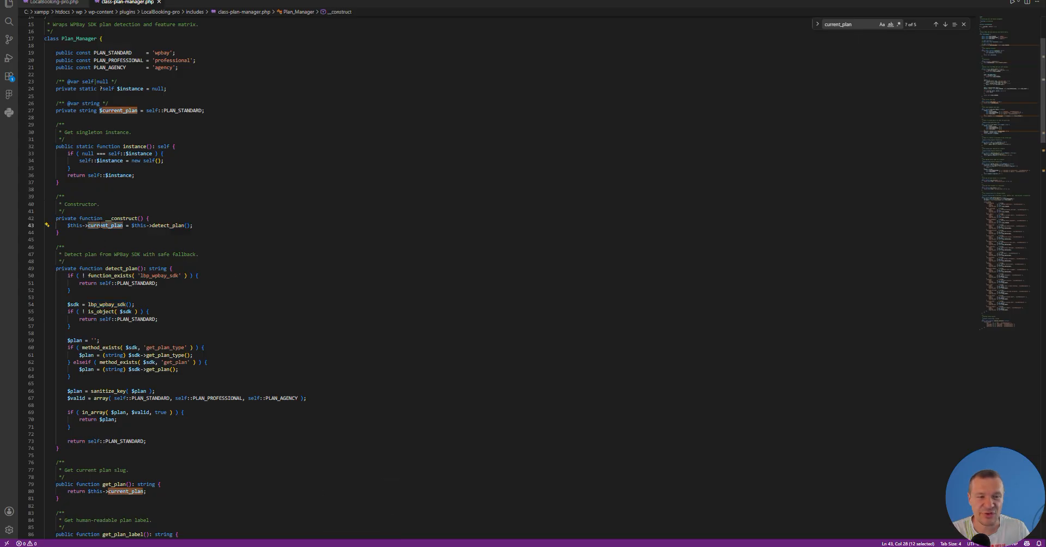
Step: Open LocalBooking-pro.php and inspect the lbp_wpbay_sdk loader function and its SDK parameters
{"action": "left_click", "coordinate": [65, 5]}
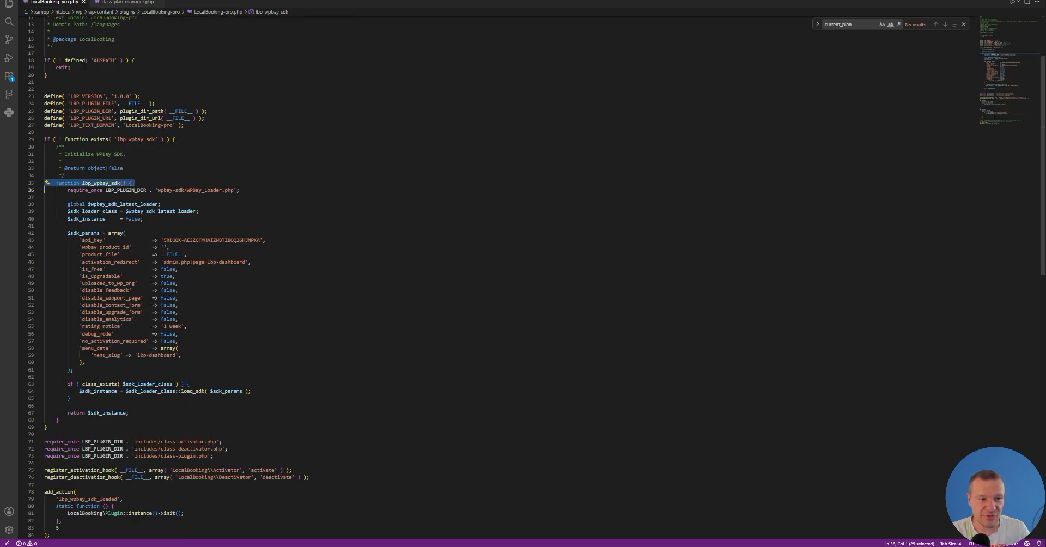
{"action": "double_click", "coordinate": [90, 183]}
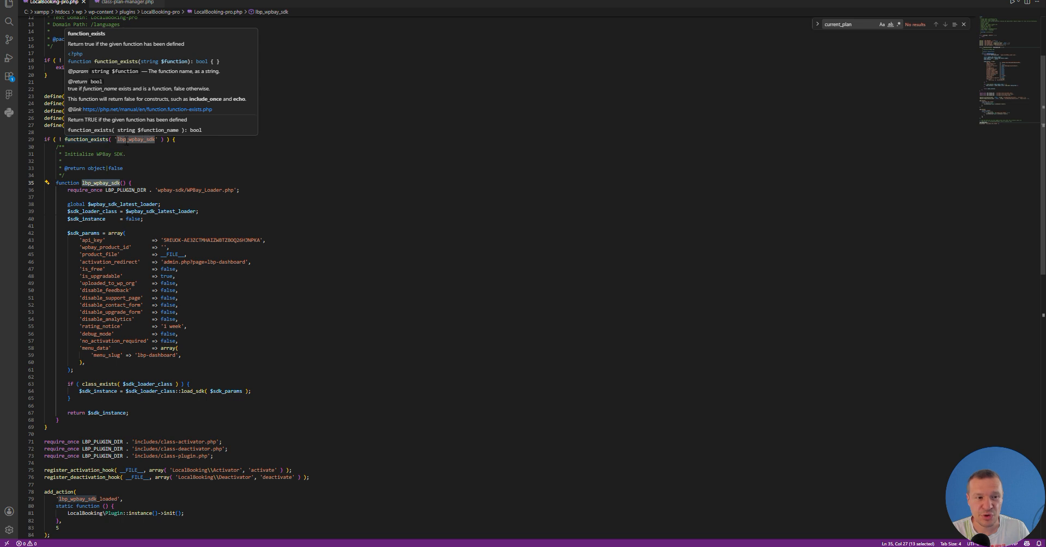
{"action": "double_click", "coordinate": [127, 140]}
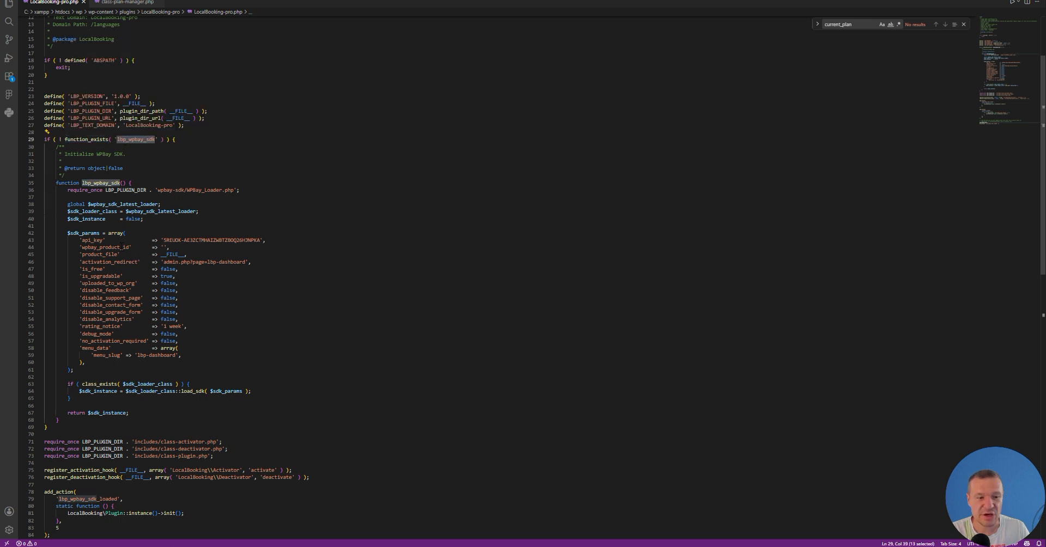
Step: Switch to the WPBay SDK integration documentation and review the SDK Configuration Generator and its loader code
{"action": "mouse_move", "coordinate": [193, 546]}
{"action": "left_click", "coordinate": [201, 515]}
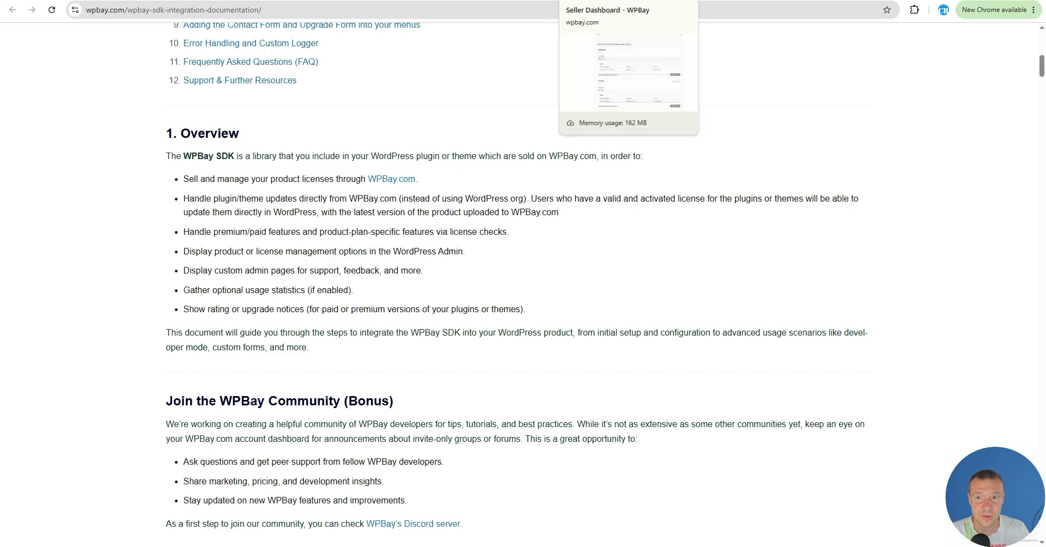
{"action": "scroll", "coordinate": [261, 185], "scroll_direction": "up", "scroll_amount": 4}
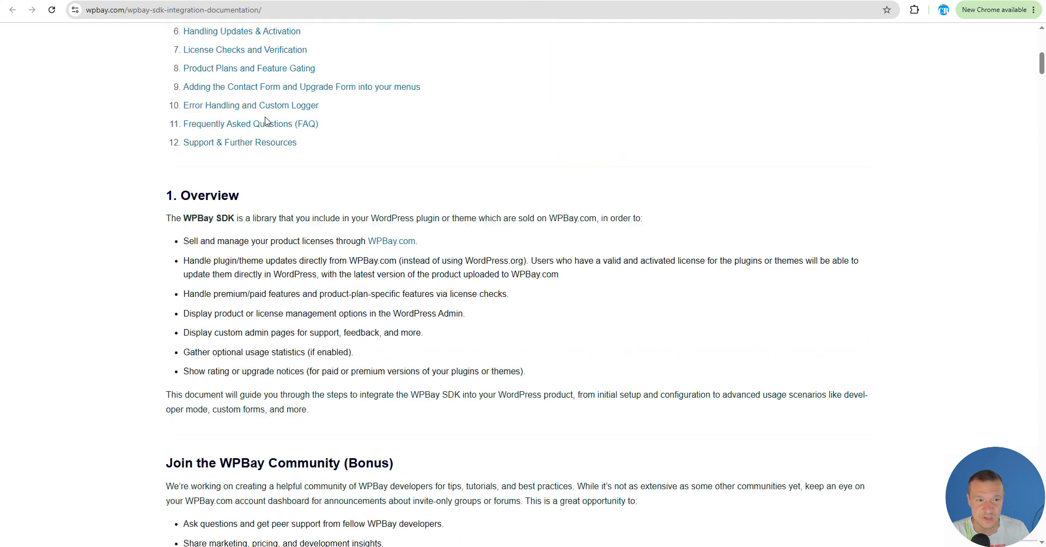
{"action": "scroll", "coordinate": [238, 191], "scroll_direction": "down", "scroll_amount": 7}
{"action": "scroll", "coordinate": [237, 191], "scroll_direction": "down", "scroll_amount": 18}
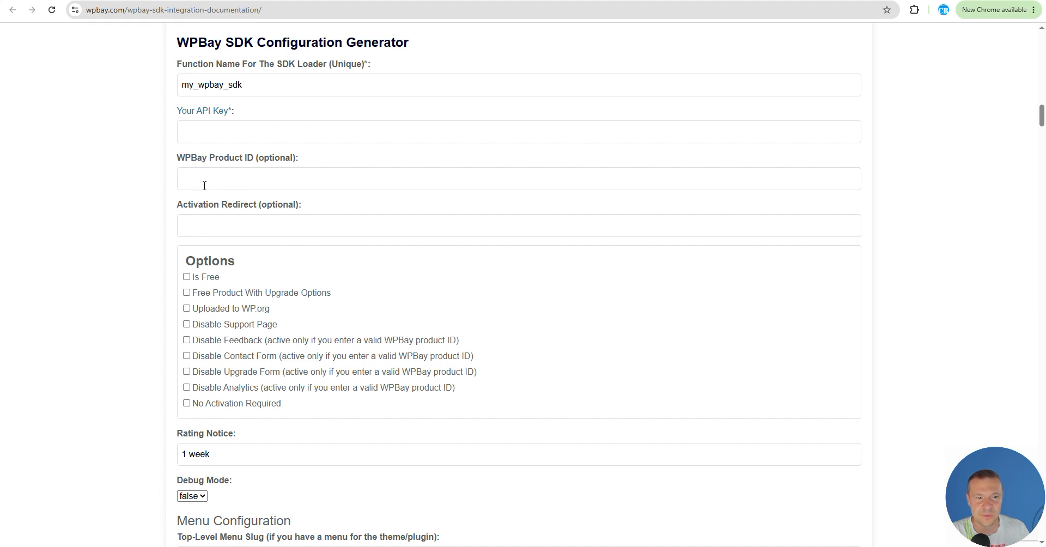
{"action": "scroll", "coordinate": [212, 287], "scroll_direction": "down", "scroll_amount": 2}
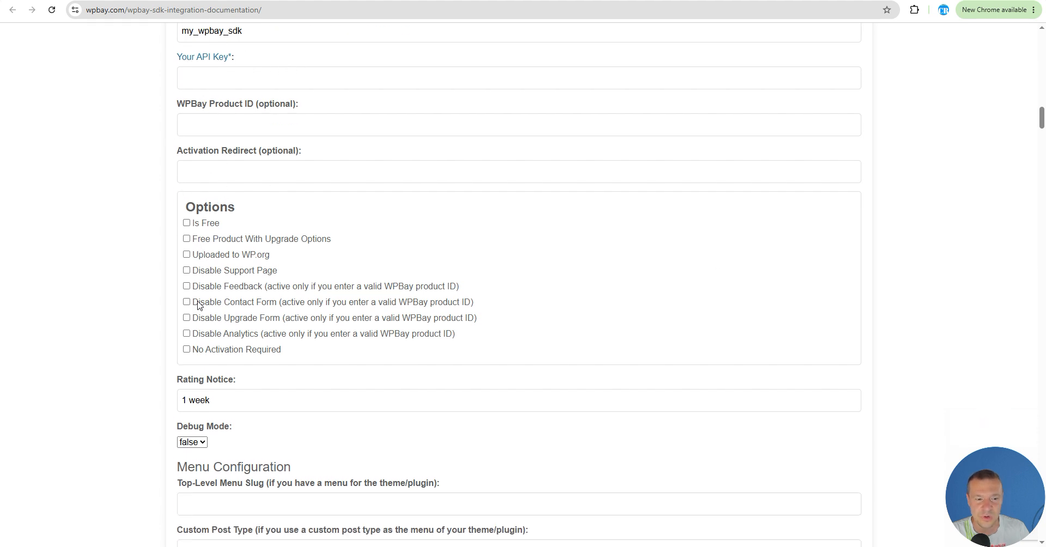
{"action": "scroll", "coordinate": [212, 297], "scroll_direction": "down", "scroll_amount": 8}
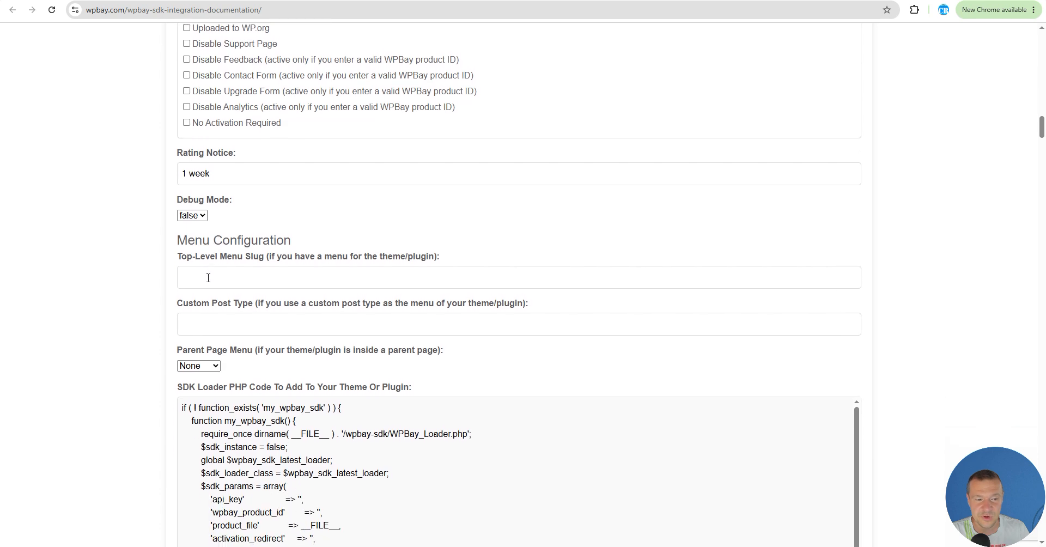
{"action": "scroll", "coordinate": [456, 304], "scroll_direction": "down", "scroll_amount": 4}
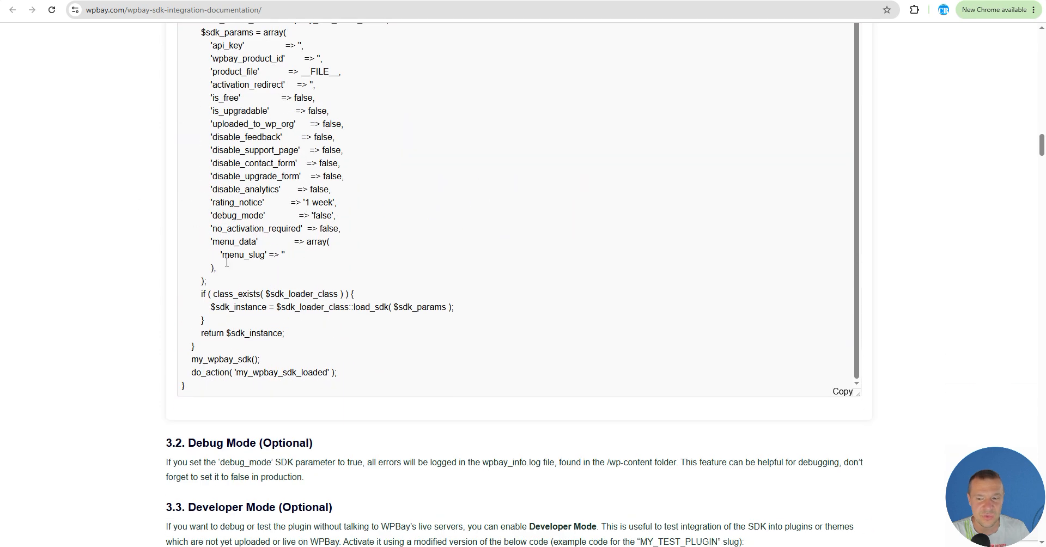
{"action": "scroll", "coordinate": [231, 308], "scroll_direction": "up", "scroll_amount": 3}
{"action": "scroll", "coordinate": [231, 307], "scroll_direction": "up", "scroll_amount": 1}
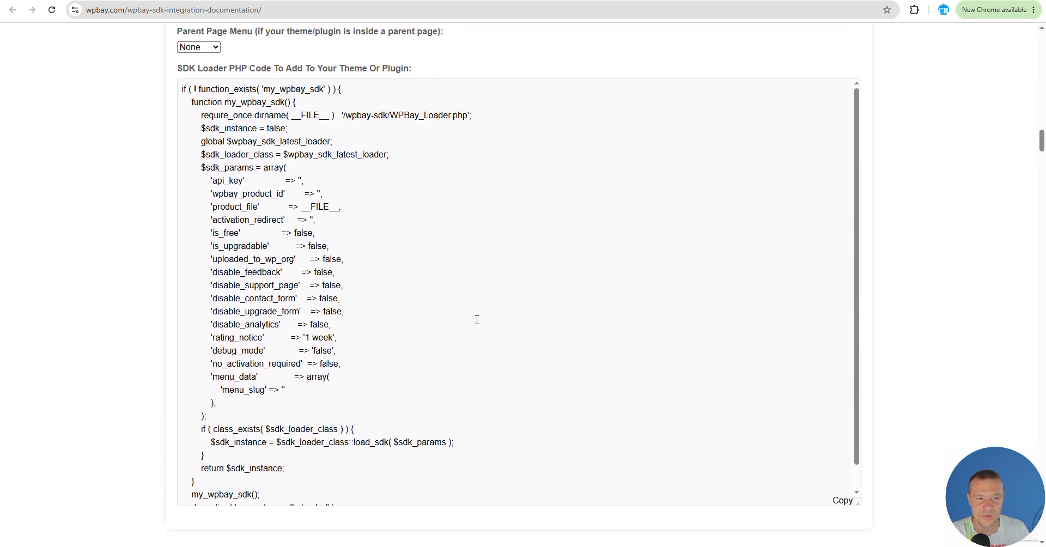
Step: Compare the plugin's lbp_wpbay_sdk loader with the documentation's SDK loader code
{"action": "key", "text": "alt+Tab"}
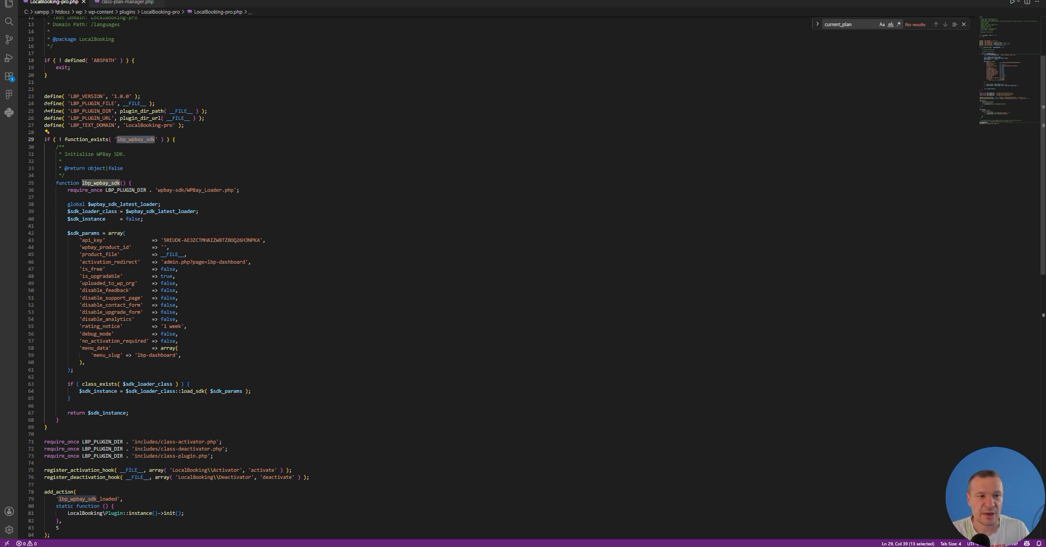
{"action": "key", "text": "alt+Tab"}
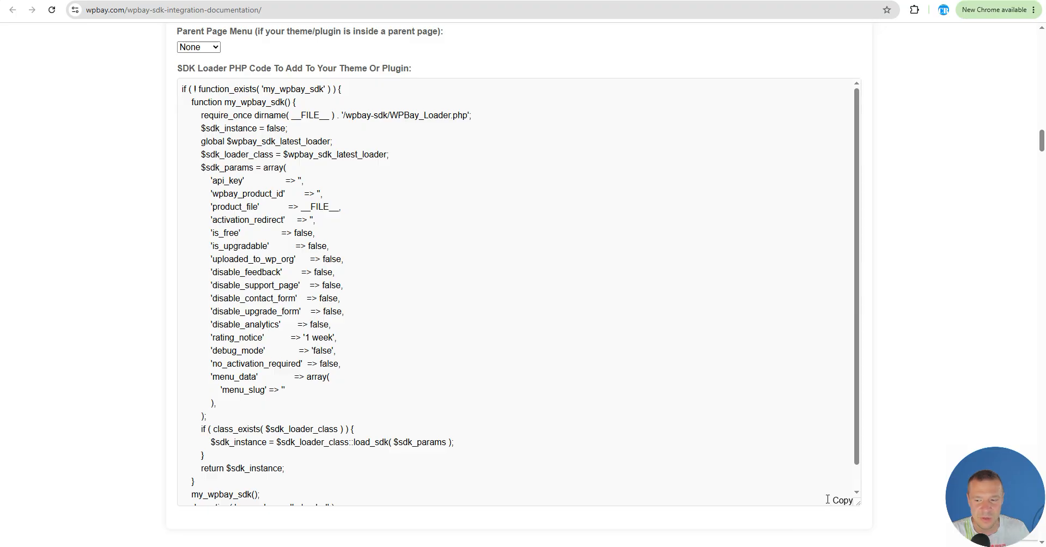
{"action": "key", "text": "alt+Tab"}
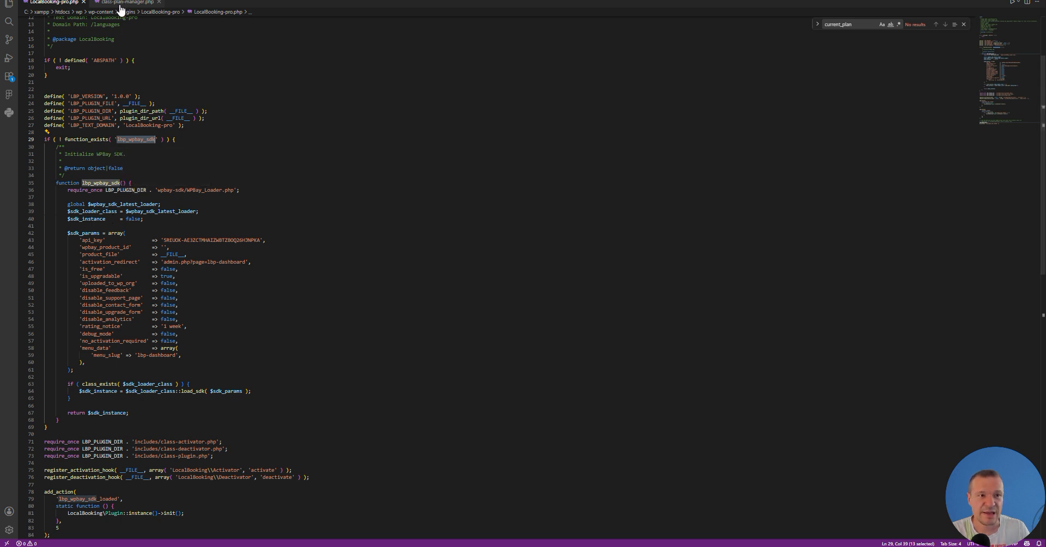
{"action": "double_click", "coordinate": [92, 184]}
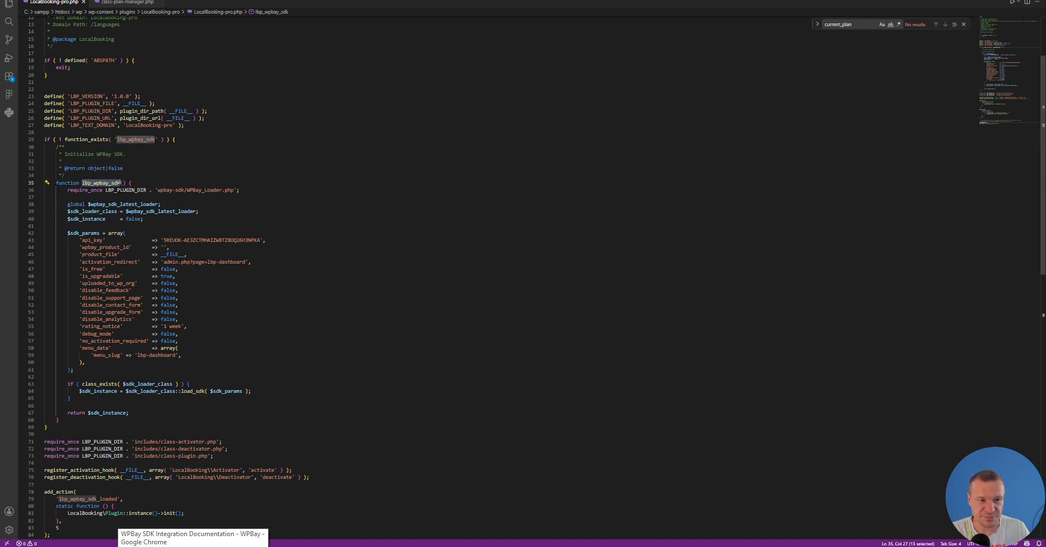
Step: Open class-plan-manager.php and examine the plan constants and the detect_plan method's plan_type lookup
{"action": "left_click", "coordinate": [118, 5]}
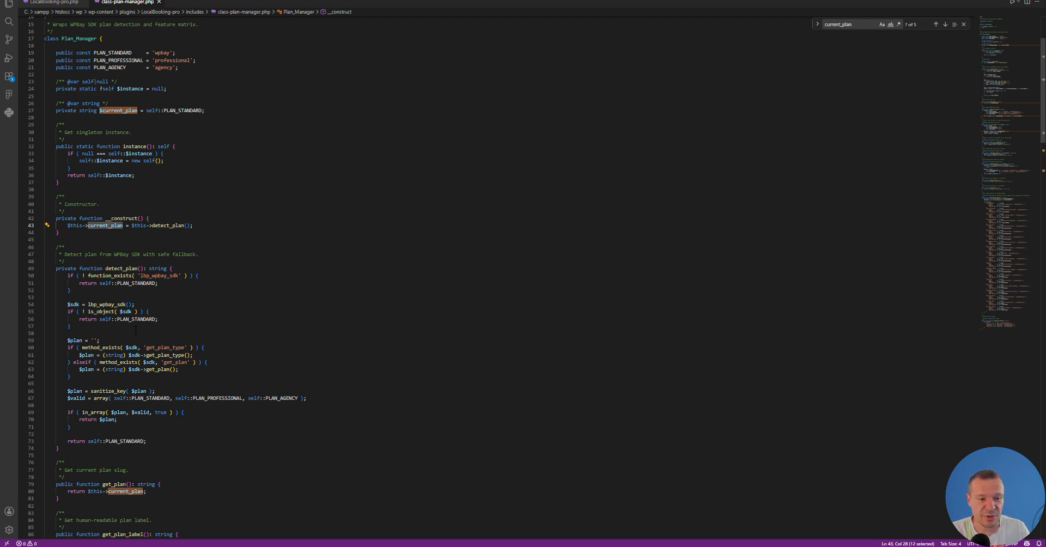
{"action": "scroll", "coordinate": [136, 331], "scroll_direction": "down", "scroll_amount": 20}
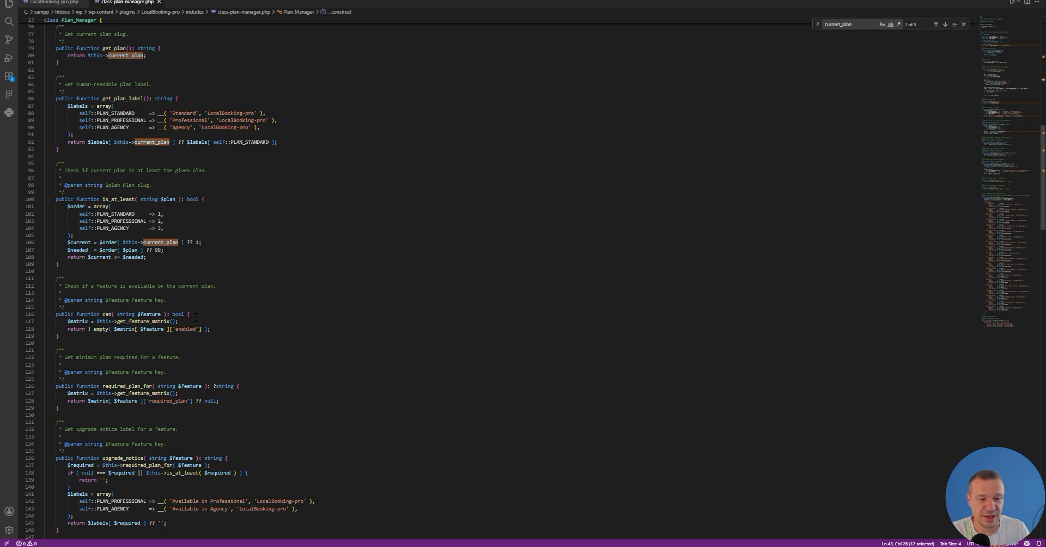
{"action": "scroll", "coordinate": [196, 317], "scroll_direction": "up", "scroll_amount": 16}
{"action": "double_click", "coordinate": [121, 186]}
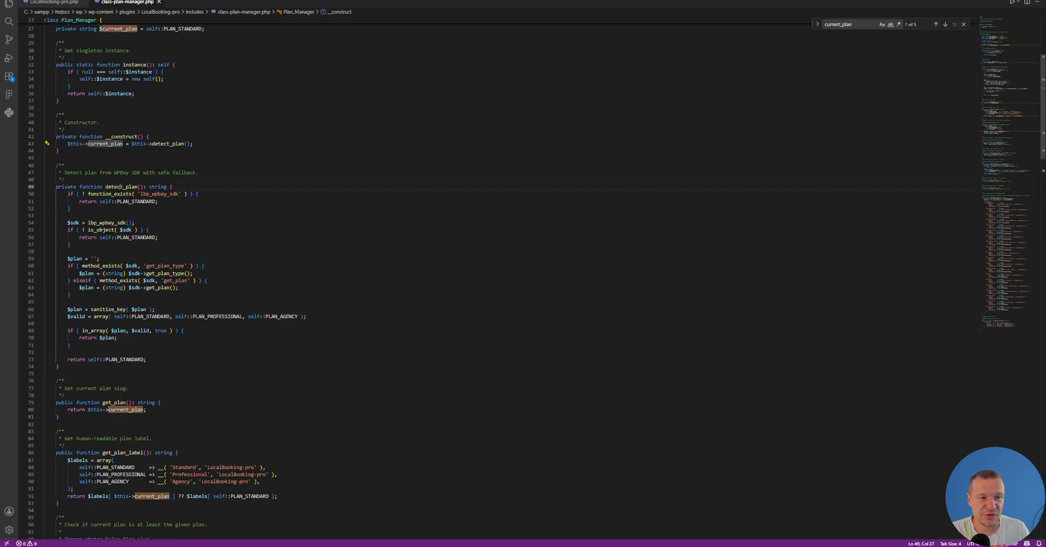
{"action": "double_click", "coordinate": [164, 273]}
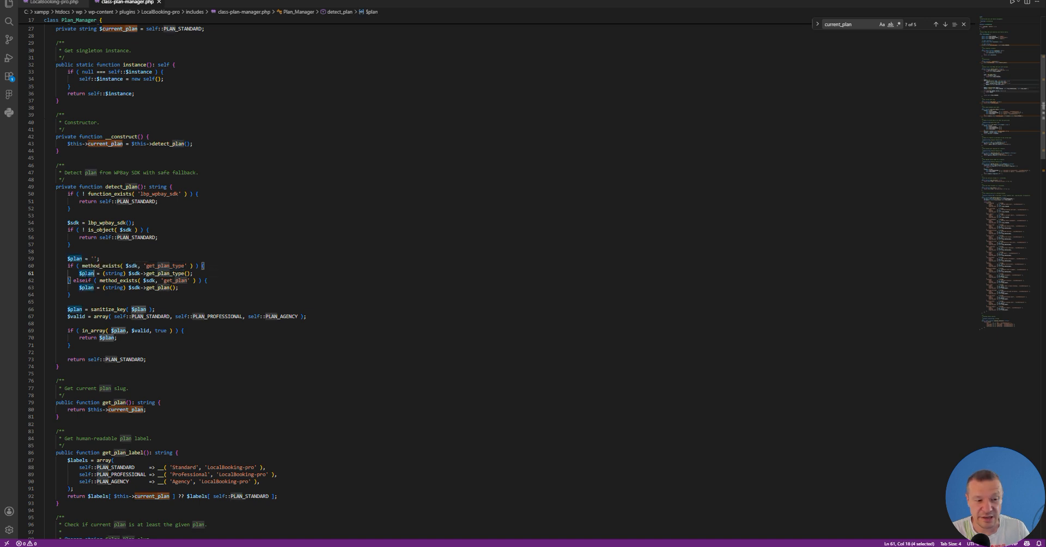
{"action": "left_click_drag", "start_coordinate": [47, 273], "coordinate": [45, 280]}
{"action": "double_click", "coordinate": [87, 273]}
{"action": "scroll", "coordinate": [172, 206], "scroll_direction": "up", "scroll_amount": 8}
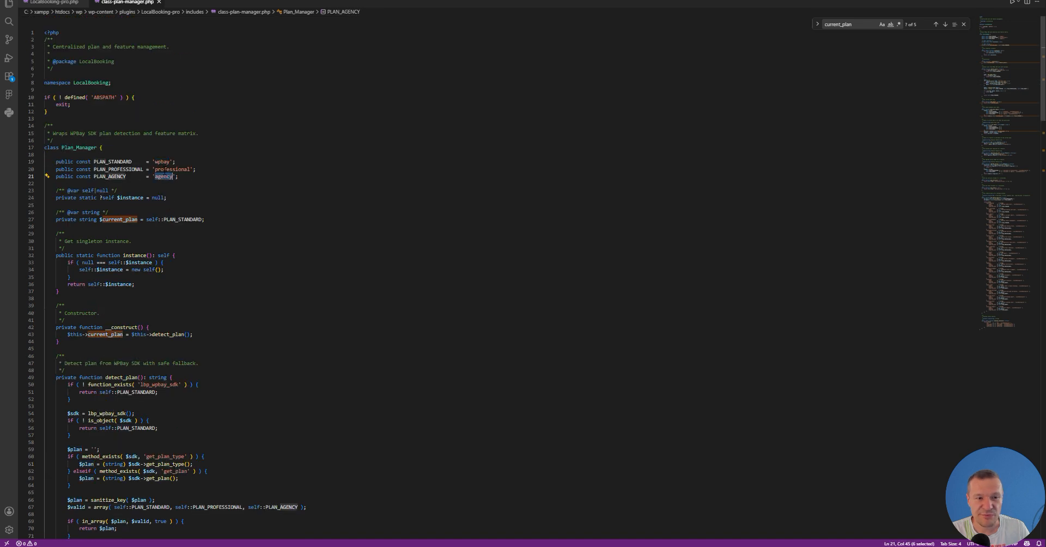
{"action": "double_click", "coordinate": [163, 170]}
{"action": "double_click", "coordinate": [164, 177]}
Step: Return to the product upload page and review the Pro Plan's 1 Site and 5 Sites pricing tiers
{"action": "key", "text": "alt+Tab"}
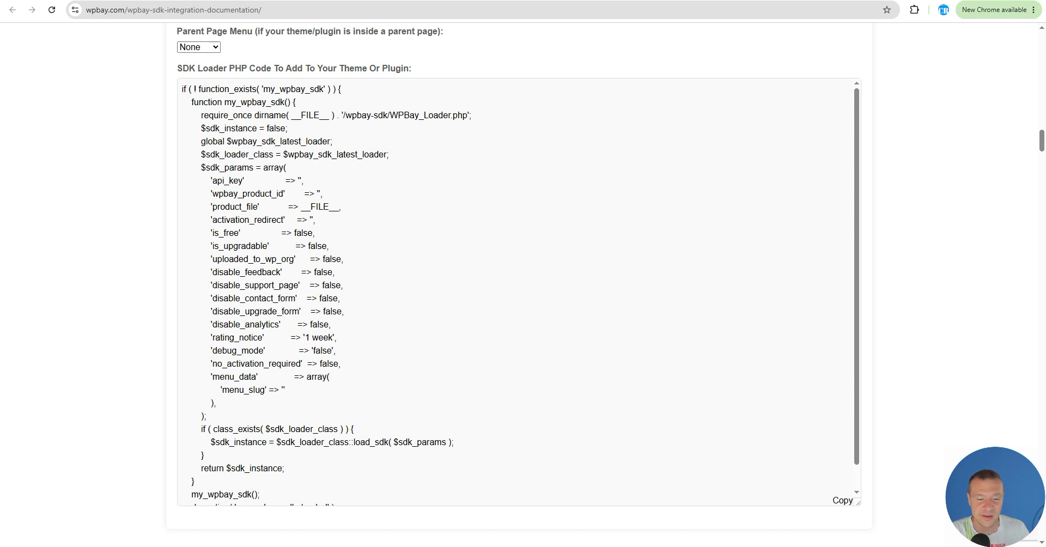
{"action": "key", "text": "alt+Tab"}
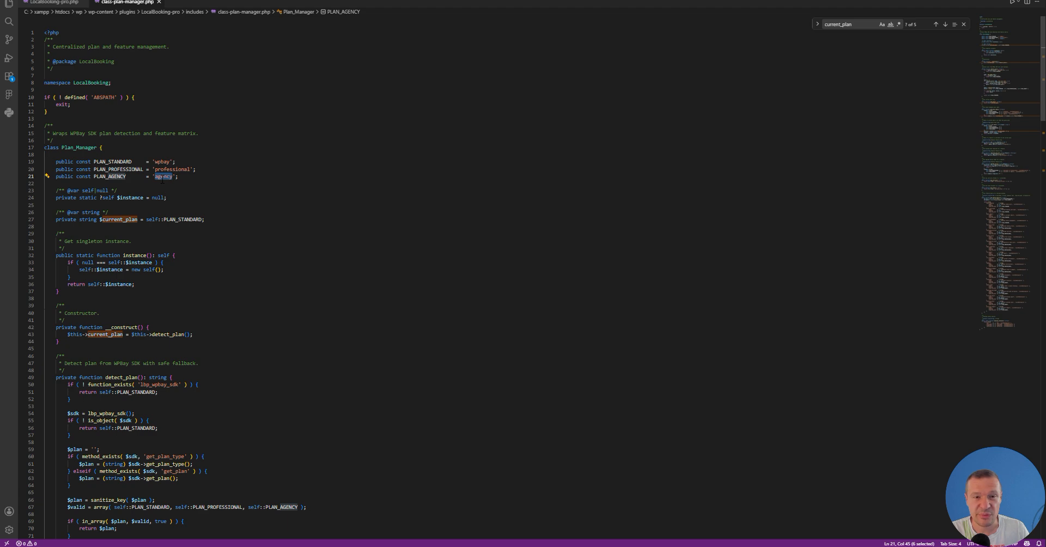
{"action": "left_click", "coordinate": [173, 546]}
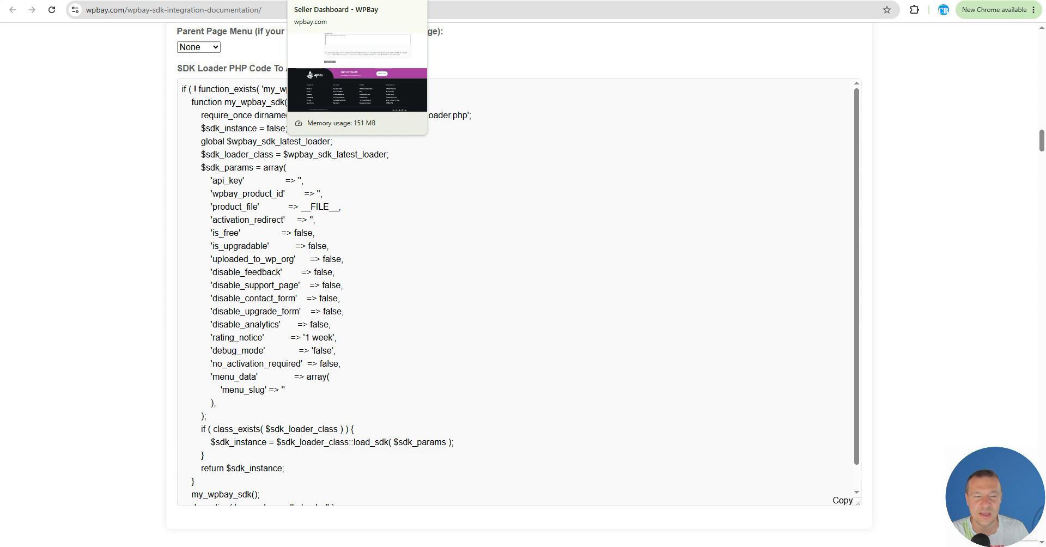
{"action": "left_click", "coordinate": [338, 0]}
{"action": "scroll", "coordinate": [272, 136], "scroll_direction": "up", "scroll_amount": 5}
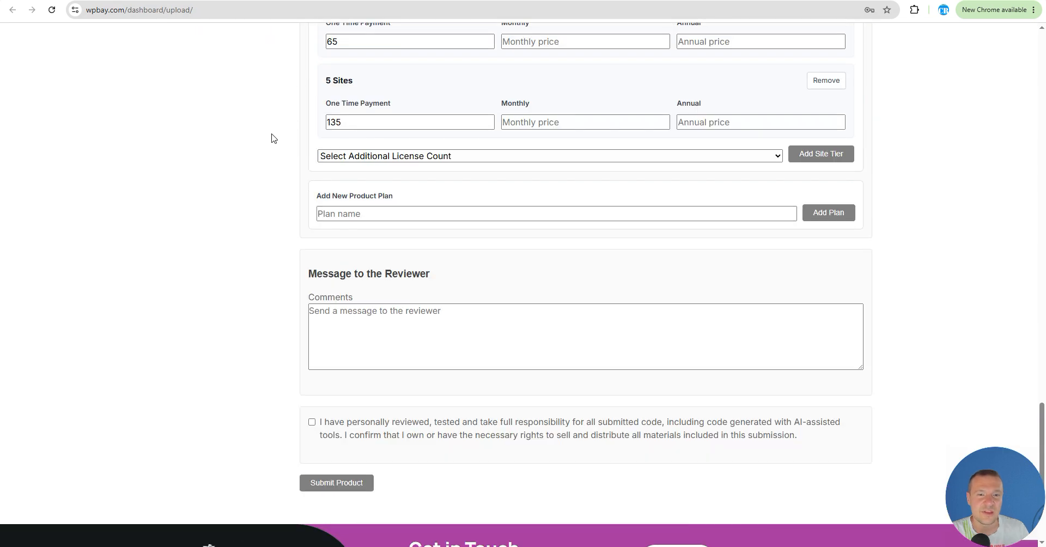
{"action": "scroll", "coordinate": [272, 137], "scroll_direction": "up", "scroll_amount": 2}
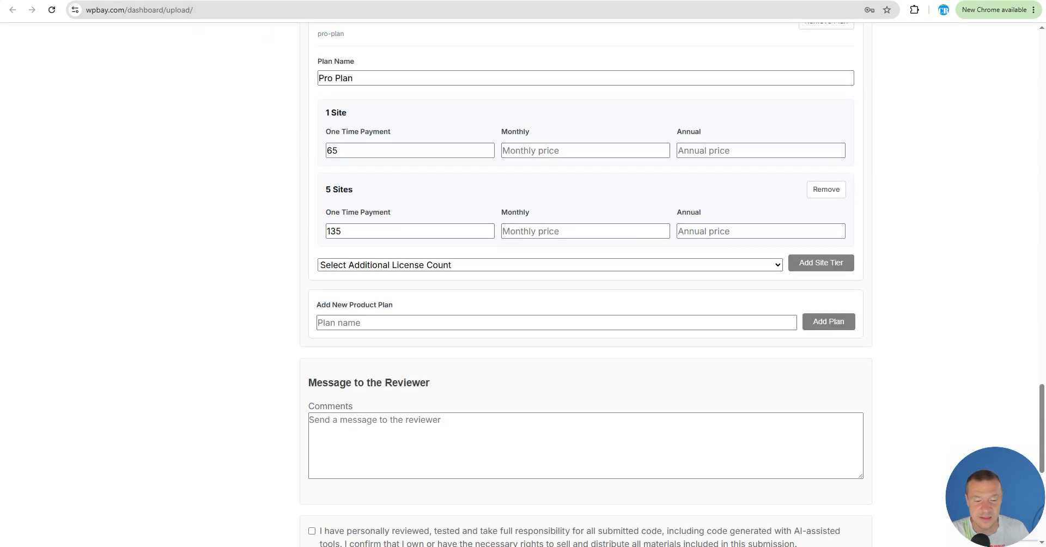
Step: Browse the SDK documentation, the API plan_type section and the My Products list on the seller dashboard
{"action": "key", "text": "alt+Tab"}
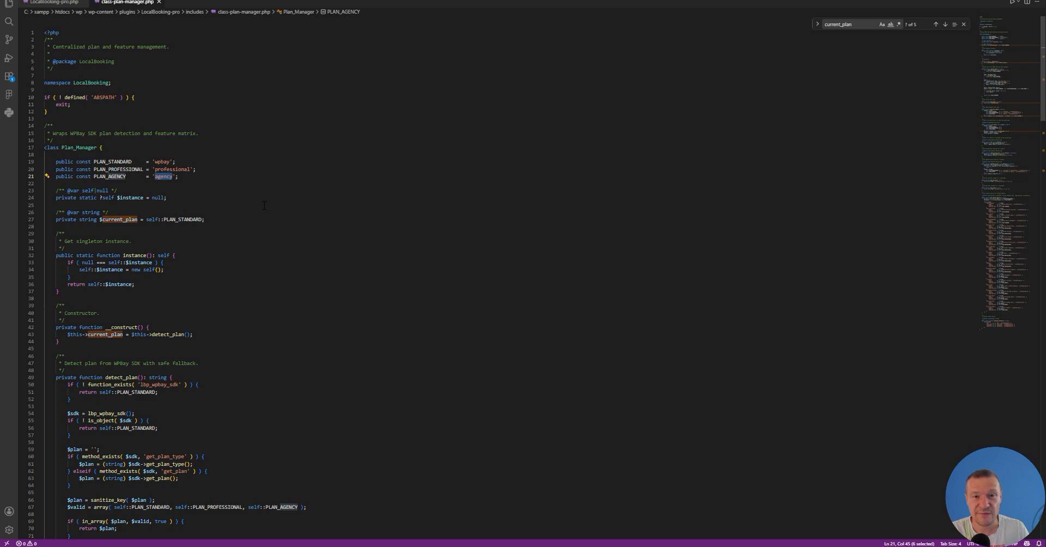
{"action": "key", "text": "alt+Tab"}
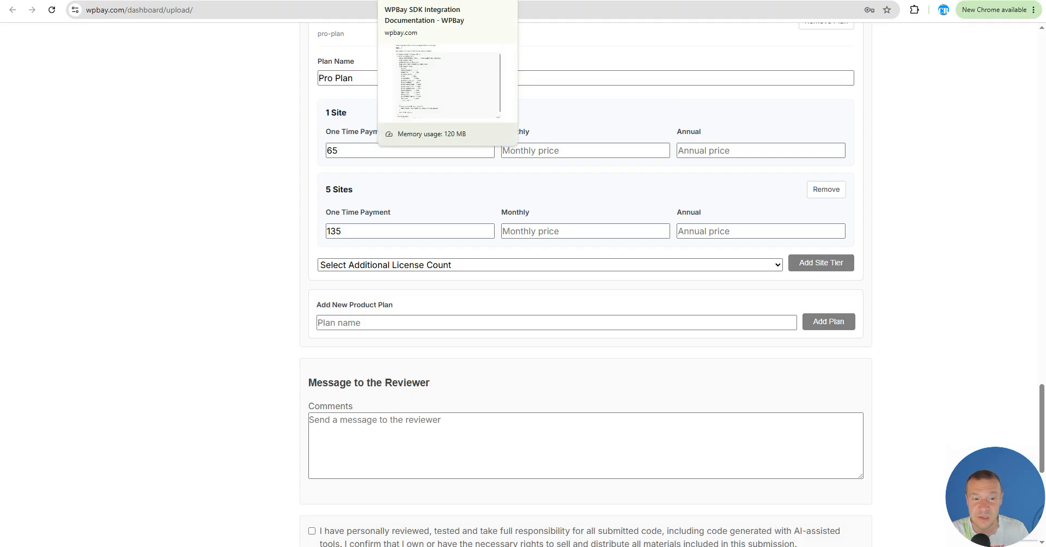
{"action": "left_click", "coordinate": [414, 0]}
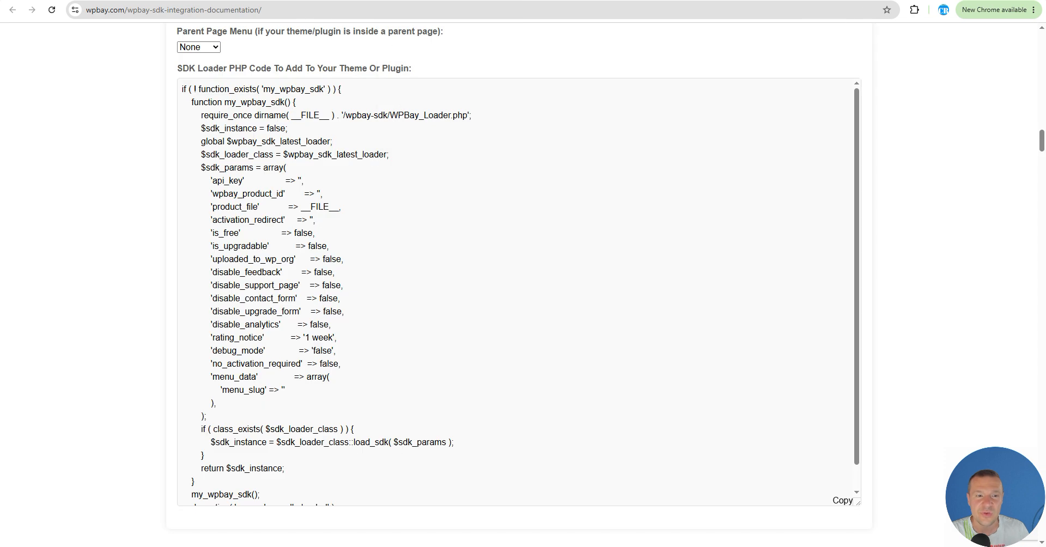
{"action": "scroll", "coordinate": [333, 76], "scroll_direction": "up", "scroll_amount": 1}
{"action": "left_click", "coordinate": [316, 0]}
{"action": "scroll", "coordinate": [358, 111], "scroll_direction": "up", "scroll_amount": 4}
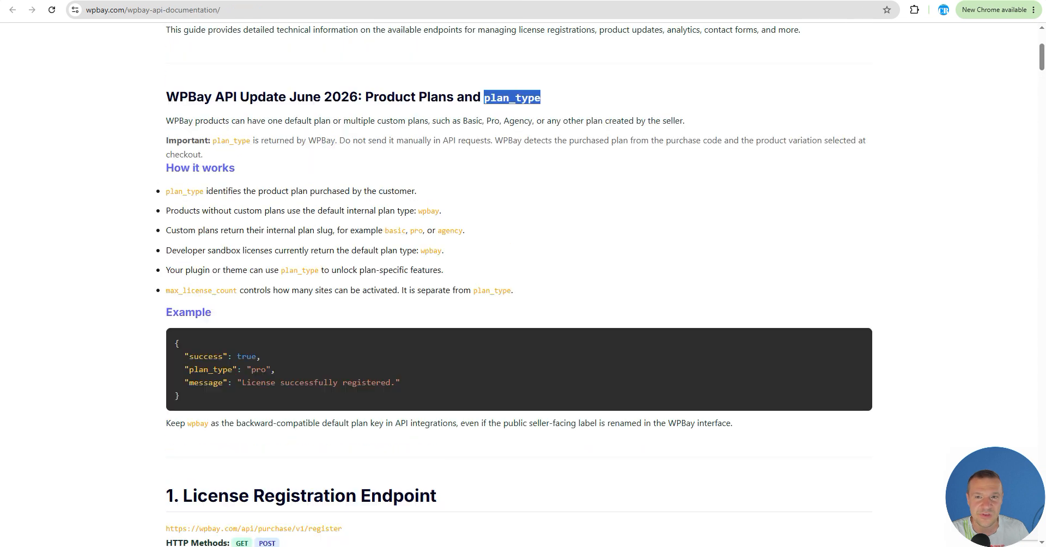
{"action": "left_click", "coordinate": [414, 0]}
{"action": "left_click", "coordinate": [512, 0]}
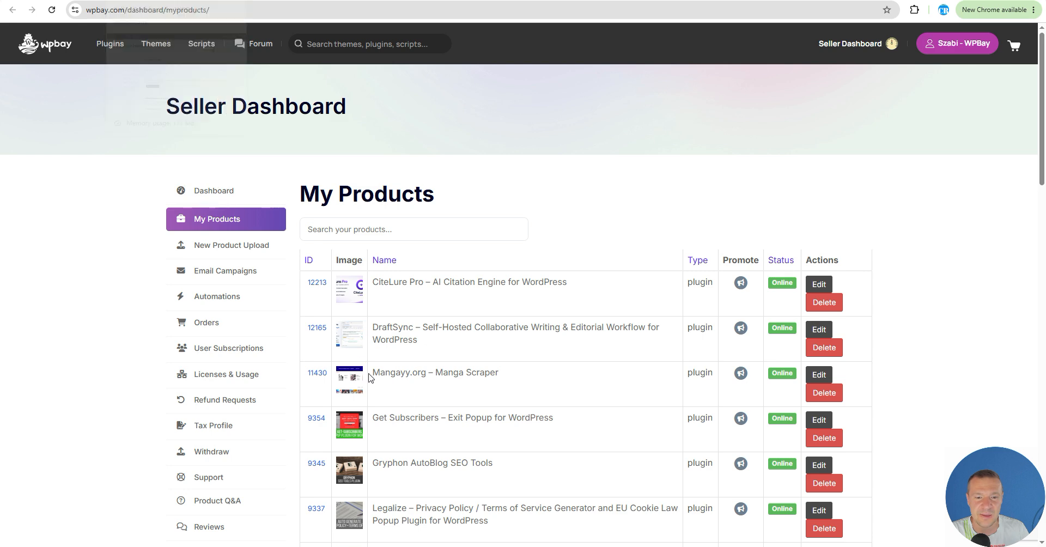
Step: Switch to the local WordPress admin and review the LocalBooking dashboard and its current plan badge
{"action": "mouse_move", "coordinate": [328, 542]}
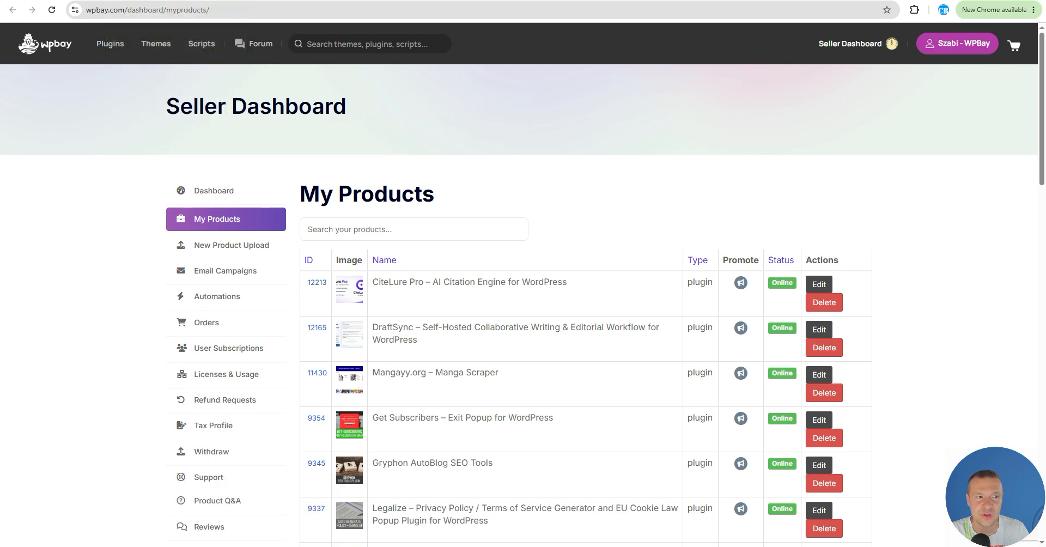
{"action": "left_click", "coordinate": [218, 0]}
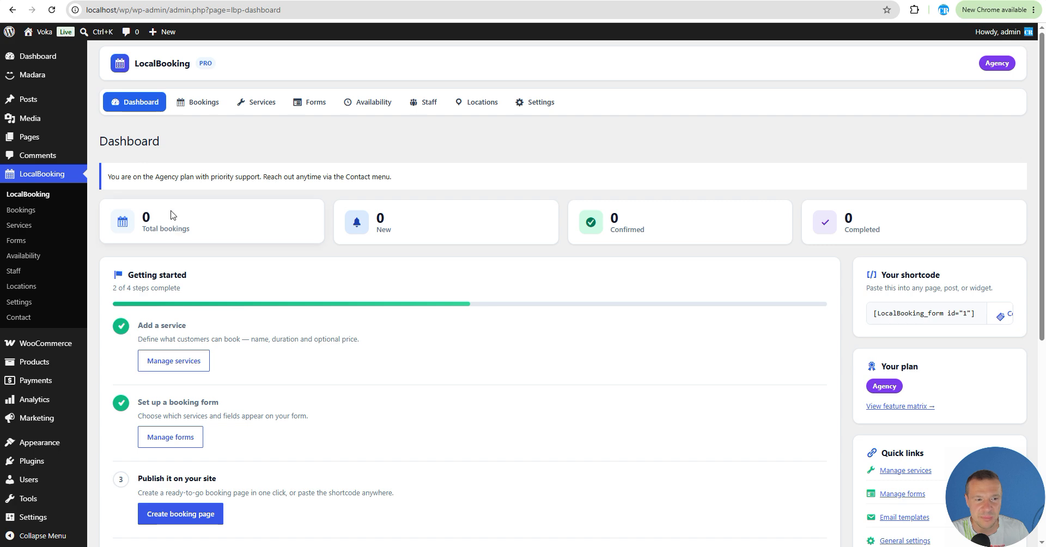
{"action": "scroll", "coordinate": [532, 330], "scroll_direction": "down", "scroll_amount": 1}
{"action": "scroll", "coordinate": [533, 329], "scroll_direction": "down", "scroll_amount": 2}
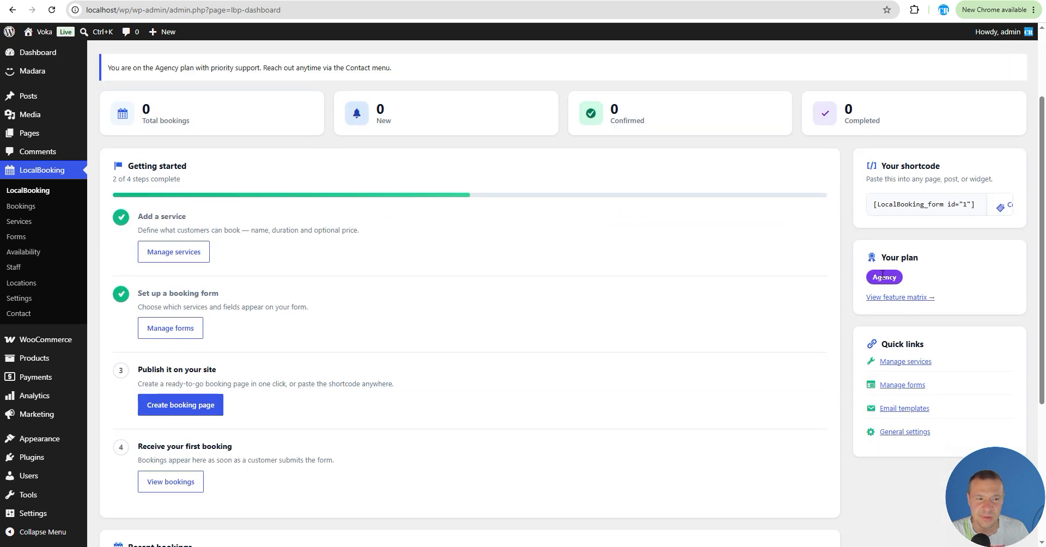
{"action": "scroll", "coordinate": [303, 285], "scroll_direction": "up", "scroll_amount": 2}
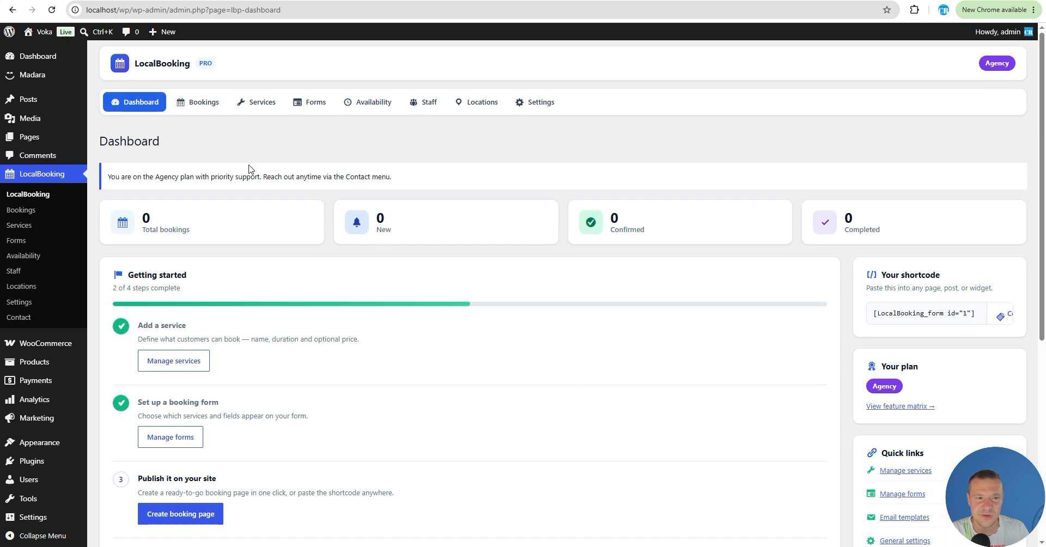
{"action": "scroll", "coordinate": [591, 268], "scroll_direction": "down", "scroll_amount": 3}
Step: Open the plugin's feature matrix and scroll through the features included in the current plan
{"action": "left_click", "coordinate": [897, 243]}
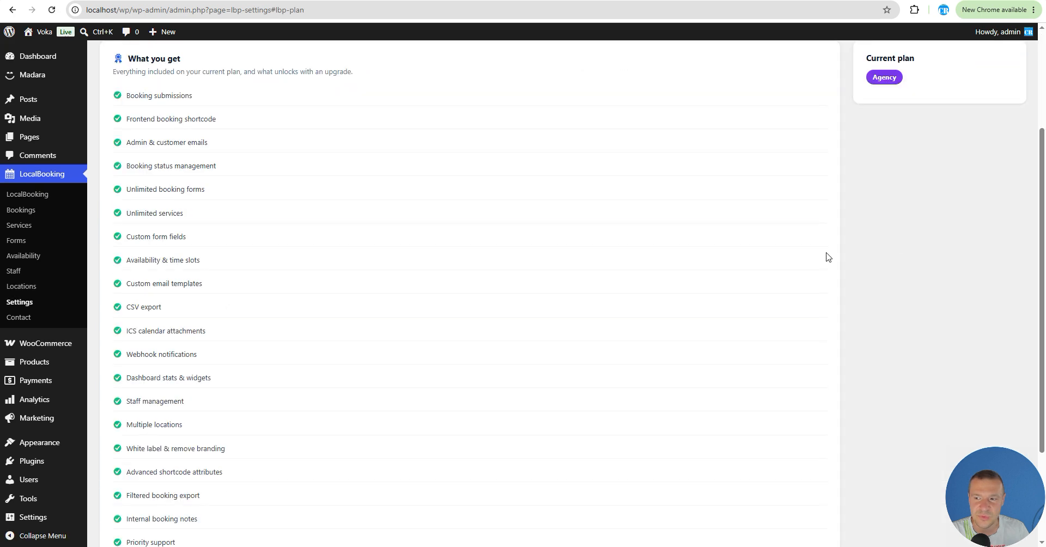
{"action": "scroll", "coordinate": [375, 278], "scroll_direction": "up", "scroll_amount": 3}
{"action": "scroll", "coordinate": [371, 277], "scroll_direction": "down", "scroll_amount": 3}
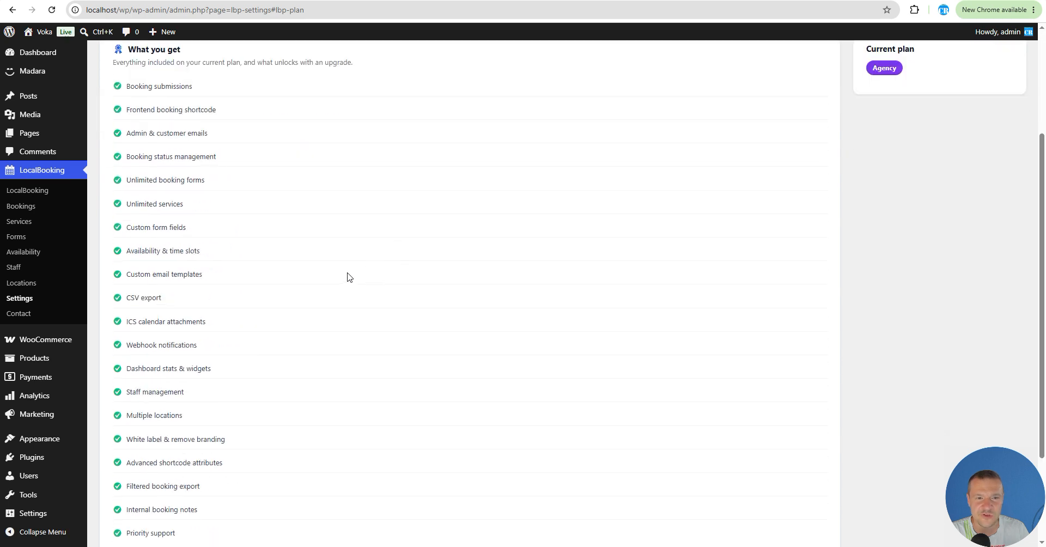
Step: Scroll through the Plan & Features list again to re-examine every feature included in the current plan
{"action": "scroll", "coordinate": [348, 276], "scroll_direction": "up", "scroll_amount": 3}
{"action": "scroll", "coordinate": [249, 244], "scroll_direction": "down", "scroll_amount": 4}
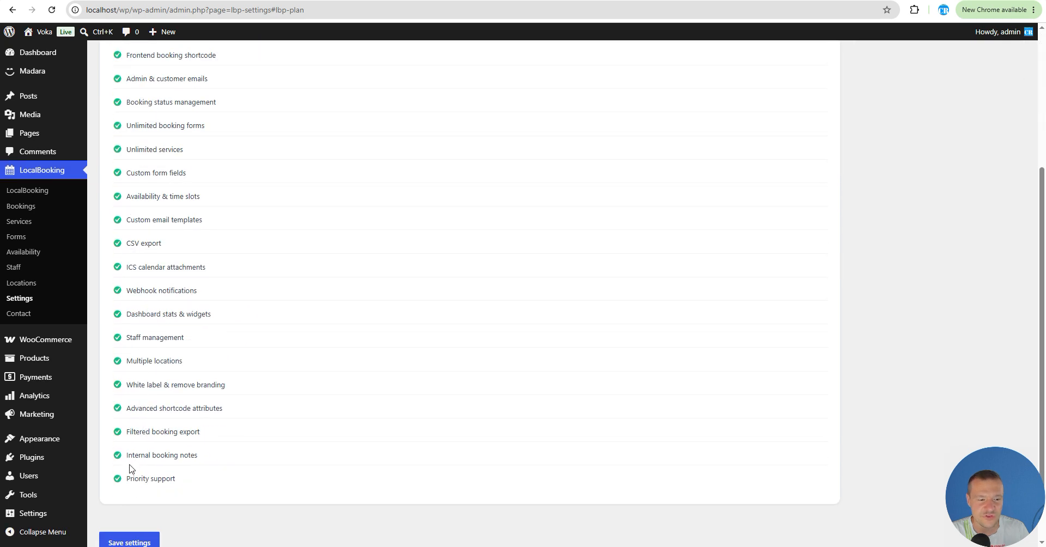
{"action": "scroll", "coordinate": [131, 469], "scroll_direction": "up", "scroll_amount": 4}
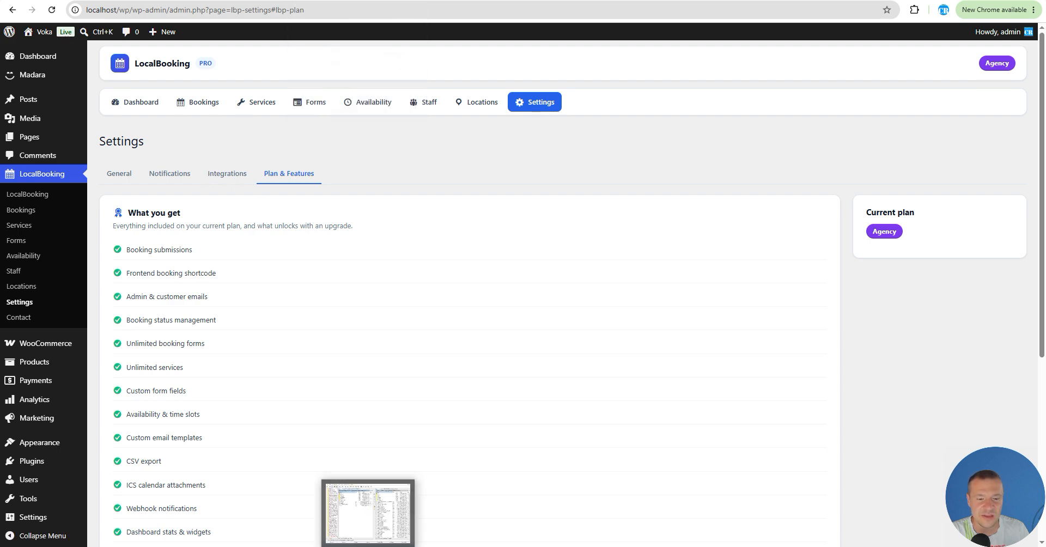
{"action": "scroll", "coordinate": [149, 235], "scroll_direction": "down", "scroll_amount": 4}
{"action": "scroll", "coordinate": [135, 310], "scroll_direction": "down", "scroll_amount": 1}
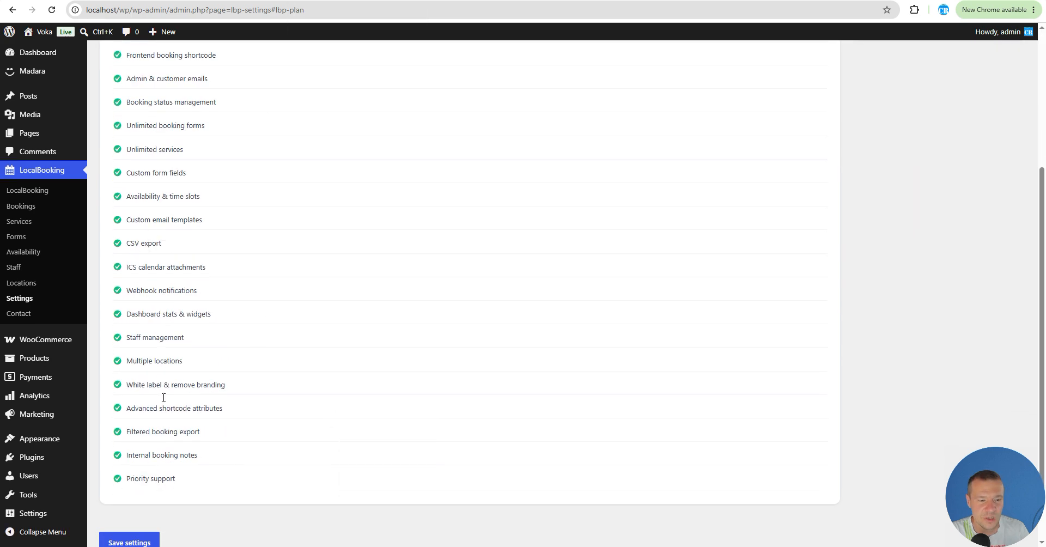
{"action": "scroll", "coordinate": [154, 420], "scroll_direction": "up", "scroll_amount": 3}
{"action": "scroll", "coordinate": [148, 381], "scroll_direction": "up", "scroll_amount": 2}
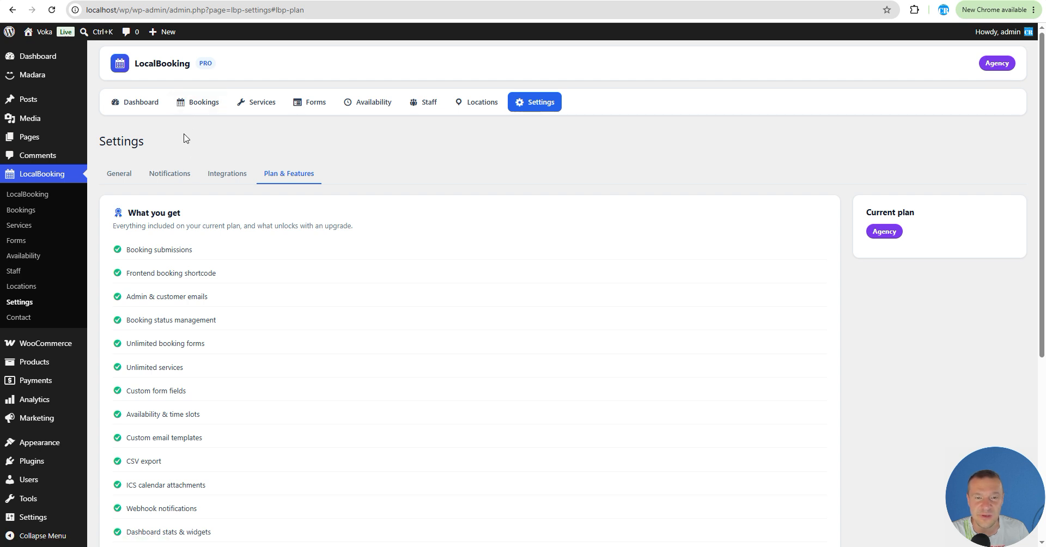
{"action": "scroll", "coordinate": [185, 239], "scroll_direction": "down", "scroll_amount": 2}
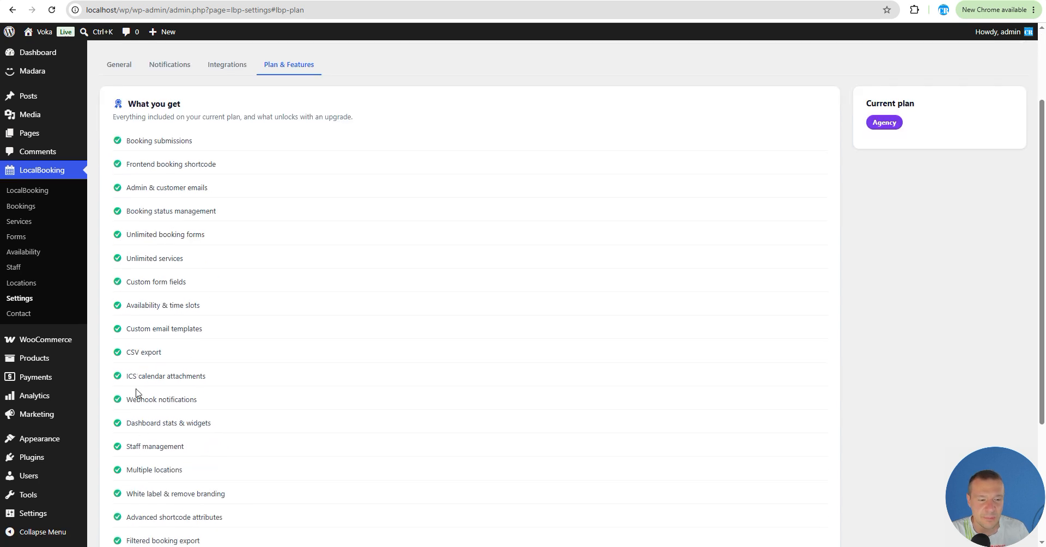
{"action": "scroll", "coordinate": [136, 392], "scroll_direction": "down", "scroll_amount": 1}
{"action": "scroll", "coordinate": [132, 286], "scroll_direction": "up", "scroll_amount": 2}
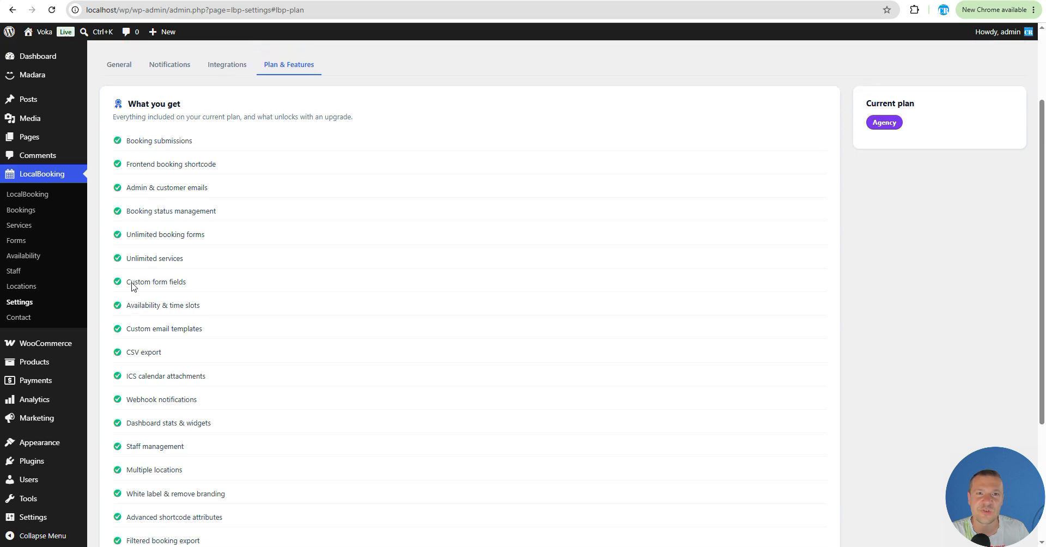
{"action": "scroll", "coordinate": [224, 252], "scroll_direction": "down", "scroll_amount": 5}
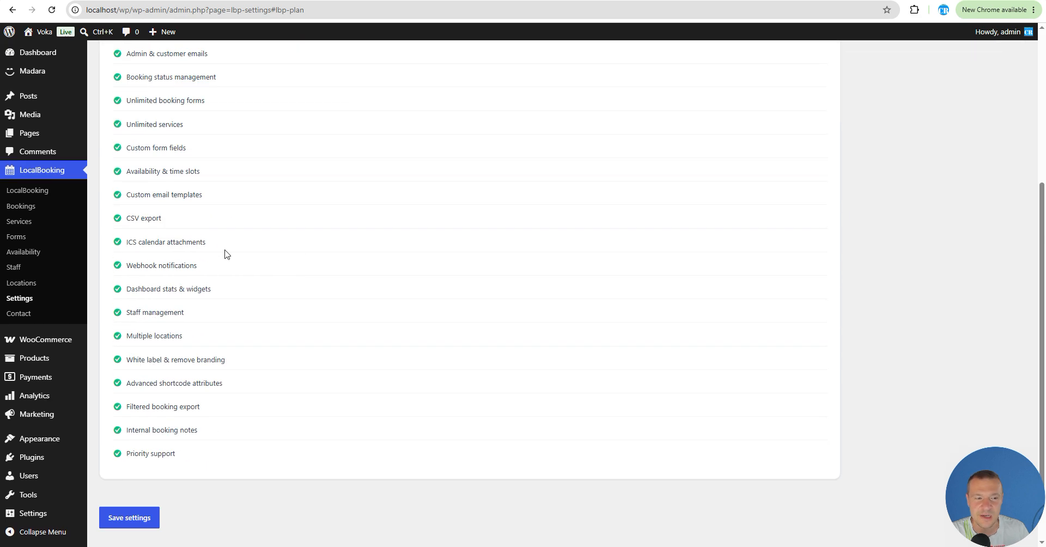
{"action": "scroll", "coordinate": [161, 365], "scroll_direction": "up", "scroll_amount": 6}
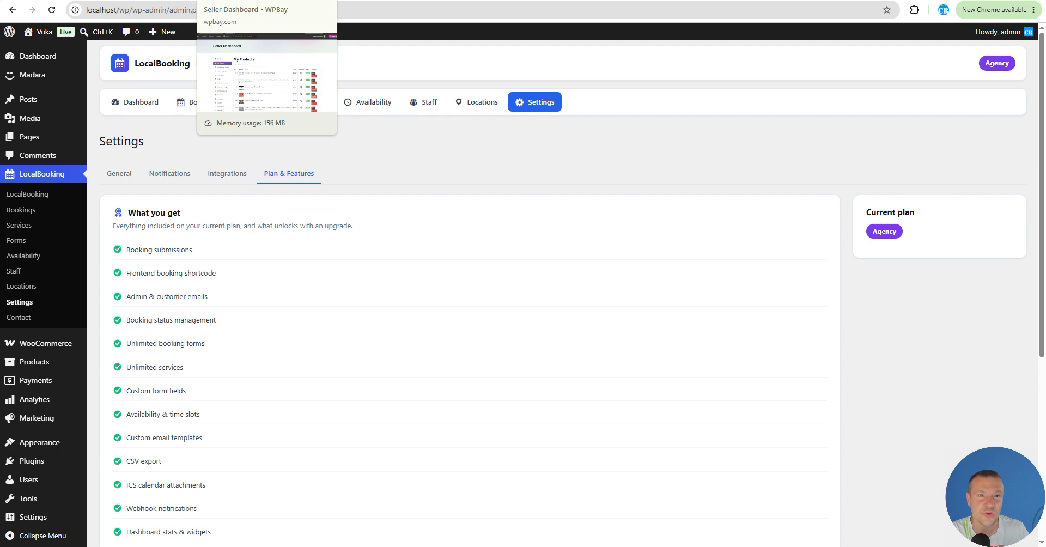
Step: Switch to the WPBay upload page and inspect the additional license count options and both plans' site pricing tiers
{"action": "left_click", "coordinate": [354, 0]}
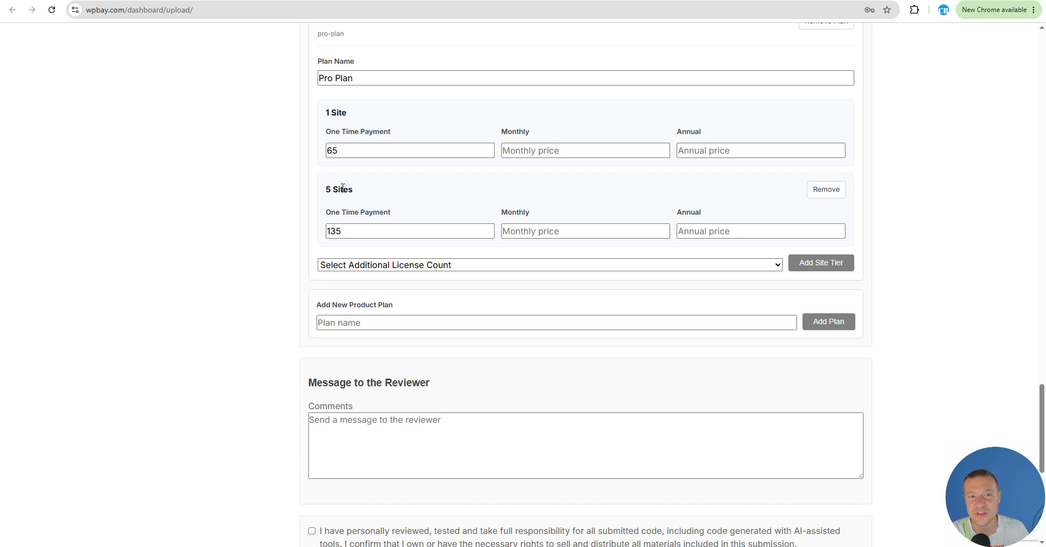
{"action": "scroll", "coordinate": [338, 174], "scroll_direction": "up", "scroll_amount": 3}
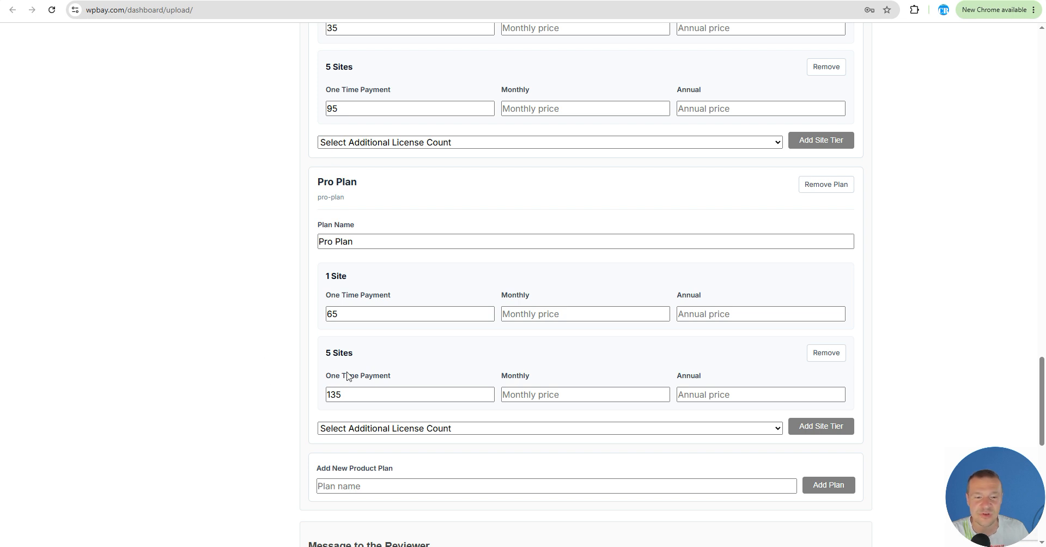
{"action": "left_click", "coordinate": [516, 429]}
{"action": "scroll", "coordinate": [370, 324], "scroll_direction": "down", "scroll_amount": 5}
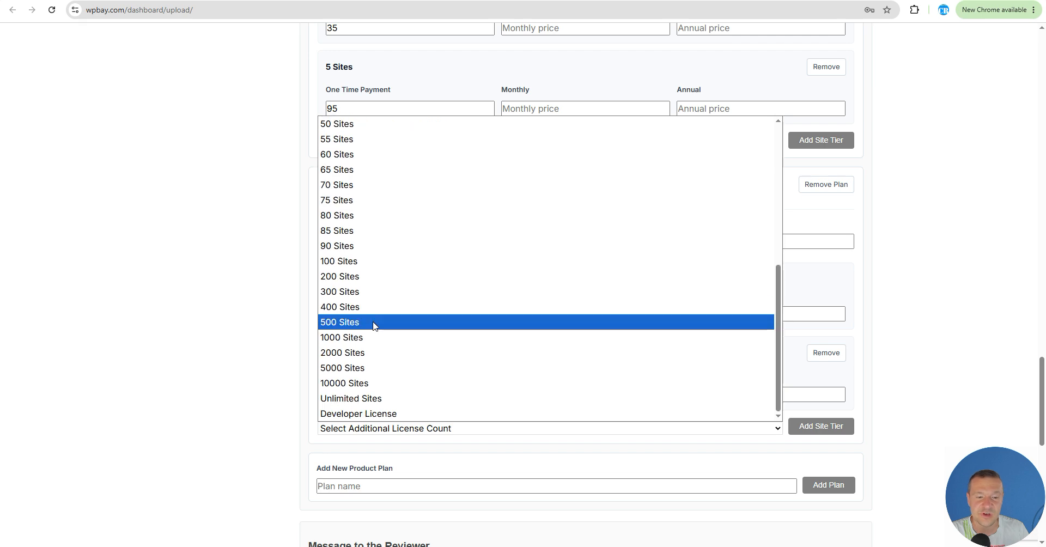
{"action": "left_click", "coordinate": [270, 395]}
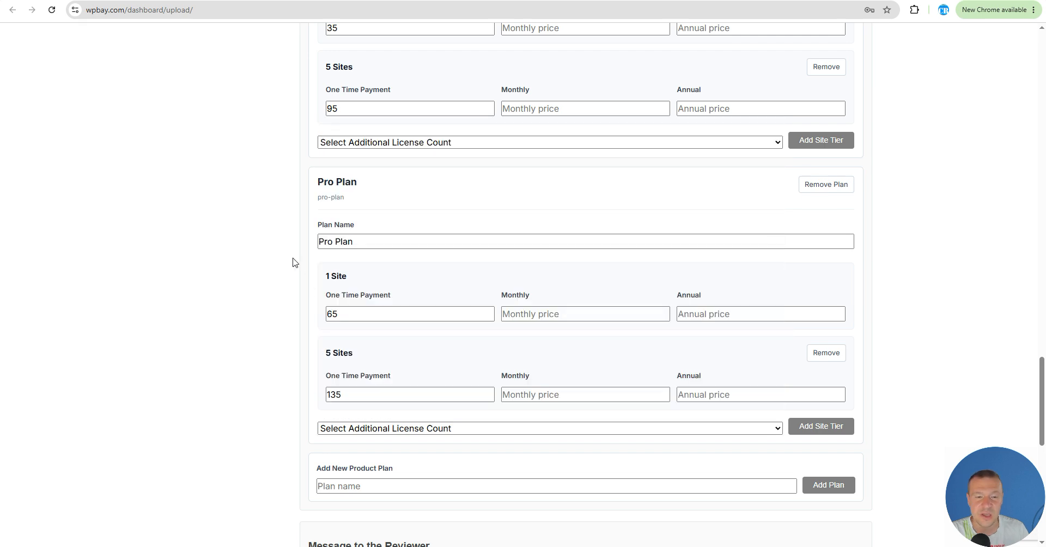
{"action": "scroll", "coordinate": [293, 263], "scroll_direction": "up", "scroll_amount": 7}
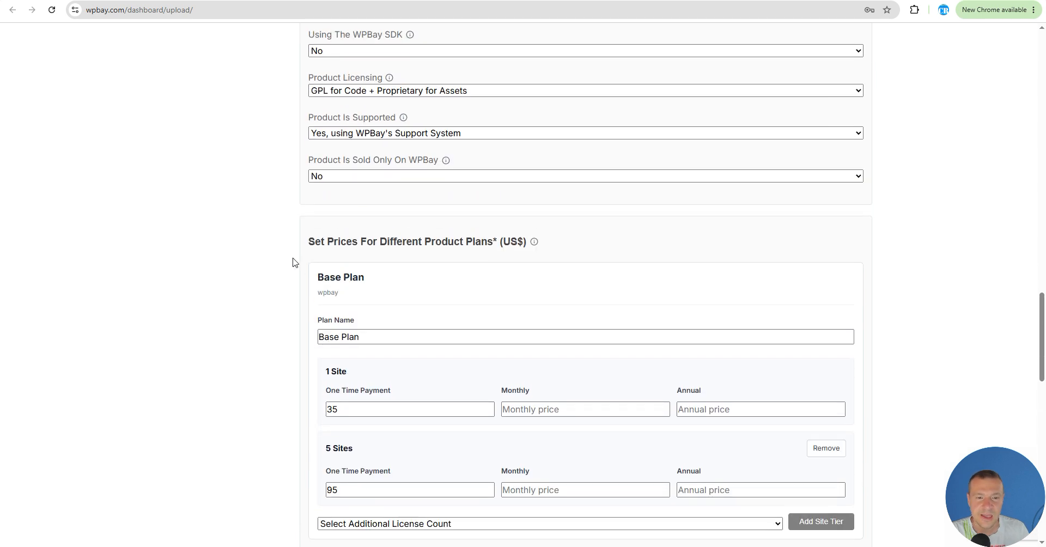
{"action": "scroll", "coordinate": [293, 262], "scroll_direction": "down", "scroll_amount": 8}
{"action": "scroll", "coordinate": [292, 262], "scroll_direction": "up", "scroll_amount": 15}
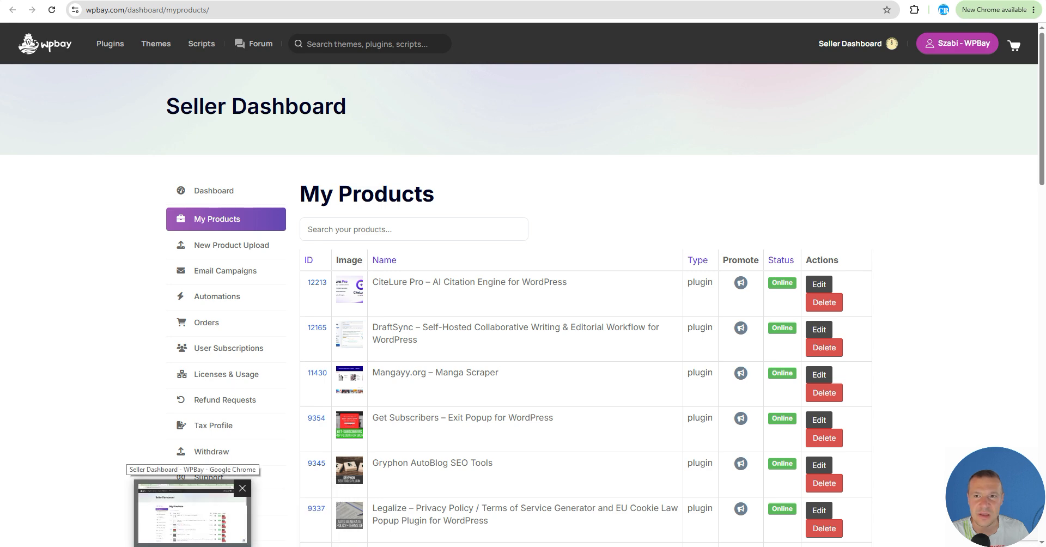
Step: Cycle through the open WPBay tabs, including the SDK documentation and the My Products list
{"action": "key", "text": "ctrl+Tab"}
{"action": "key", "text": "ctrl+Tab"}
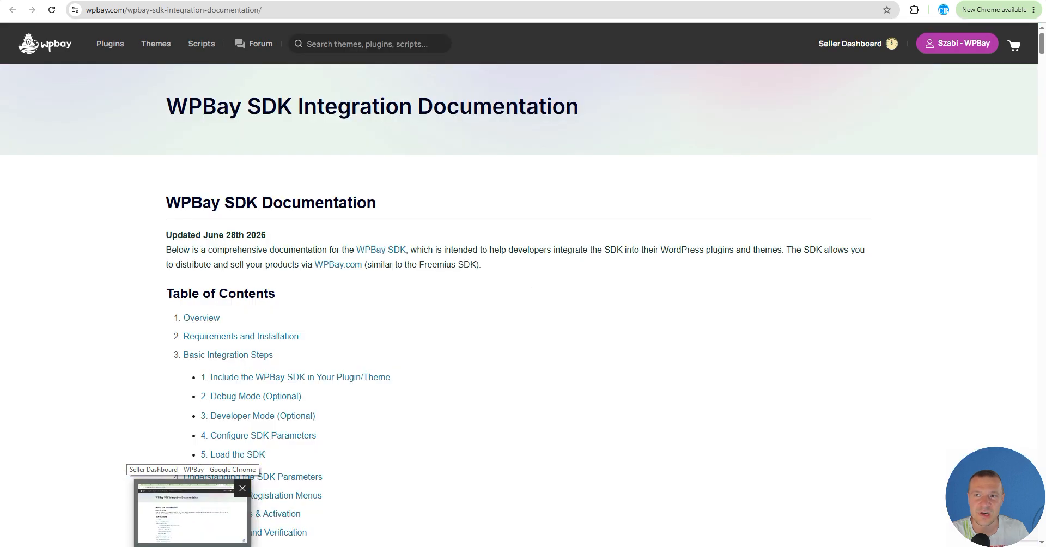
{"action": "key", "text": "ctrl+Tab"}
{"action": "key", "text": "ctrl+Tab"}
{"action": "key", "text": "ctrl+Tab"}
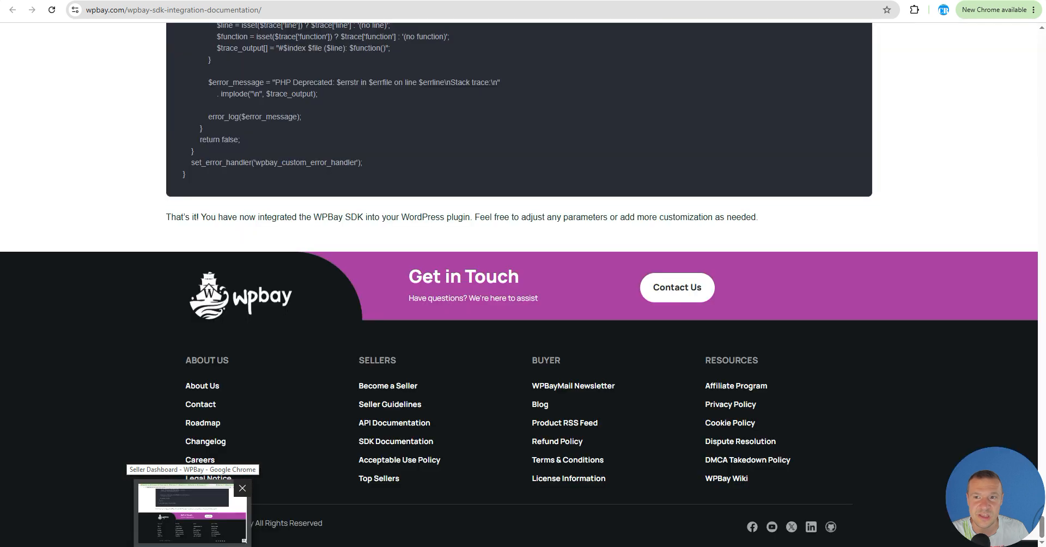
{"action": "key", "text": "ctrl+Tab"}
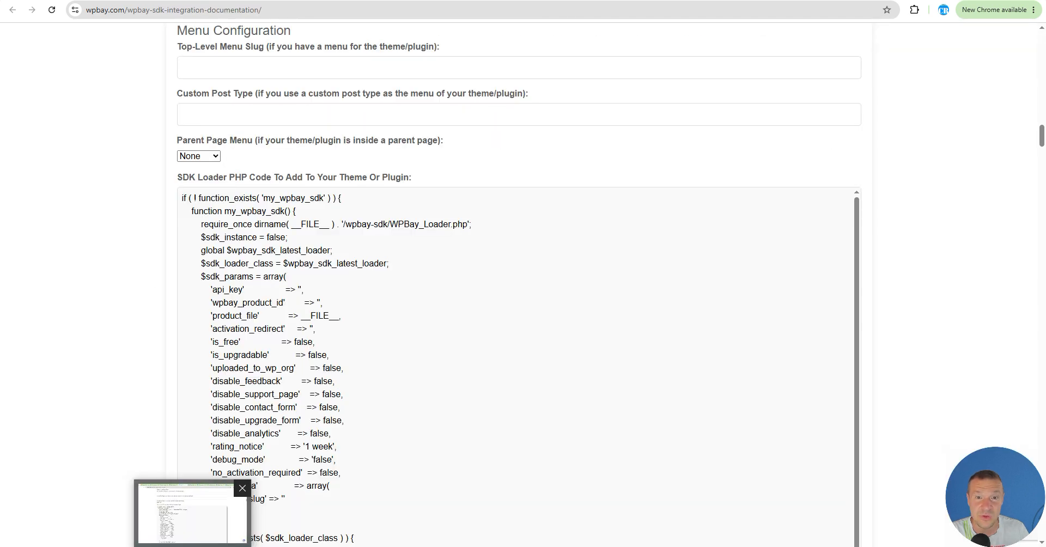
{"action": "key", "text": "ctrl+Tab"}
{"action": "key", "text": "ctrl+Tab"}
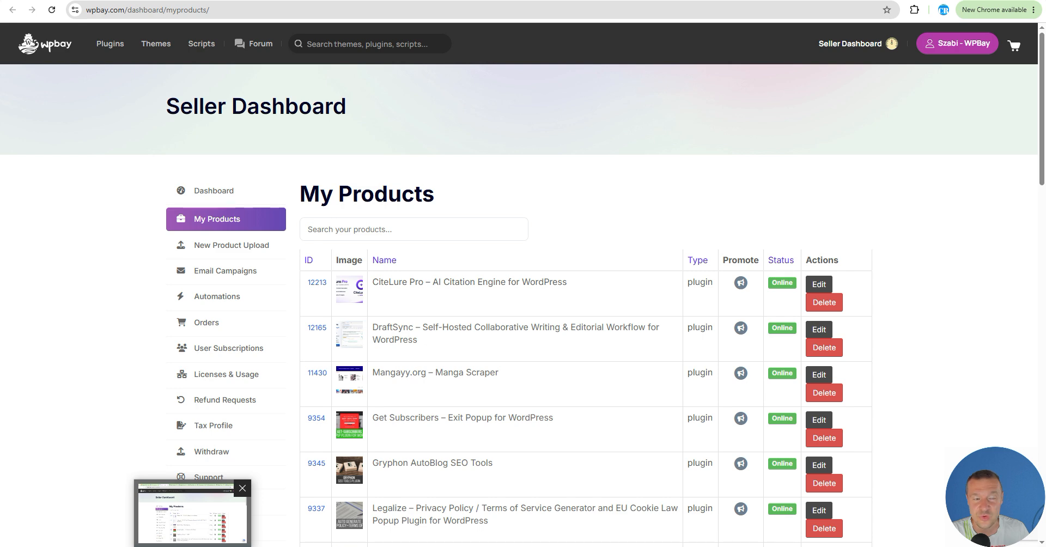
Step: Examine the SDK Integration page's developer testing keys and the testing slug's plan type, then return to the upload page
{"action": "mouse_move", "coordinate": [155, 44]}
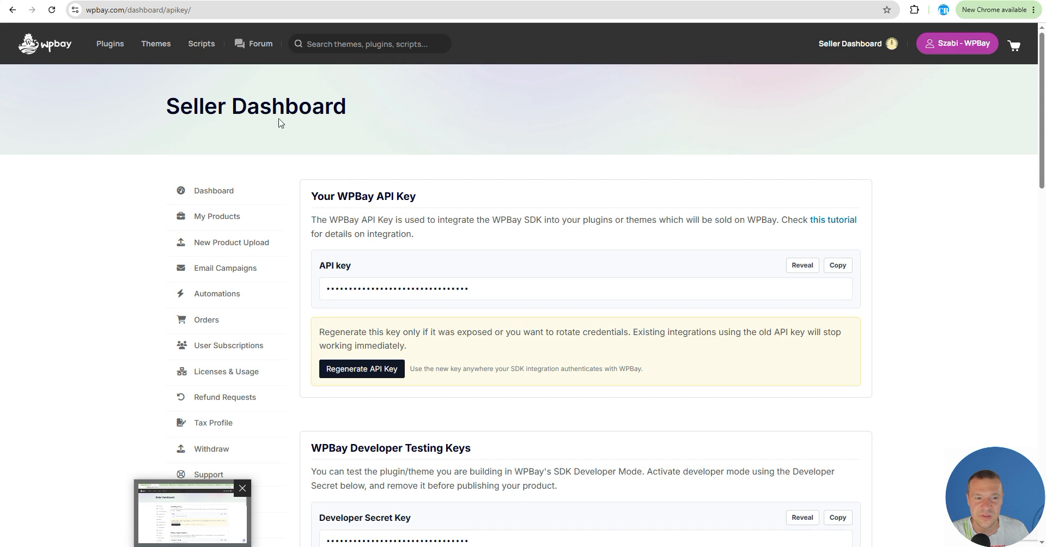
{"action": "scroll", "coordinate": [305, 257], "scroll_direction": "down", "scroll_amount": 1}
{"action": "scroll", "coordinate": [218, 343], "scroll_direction": "down", "scroll_amount": 3}
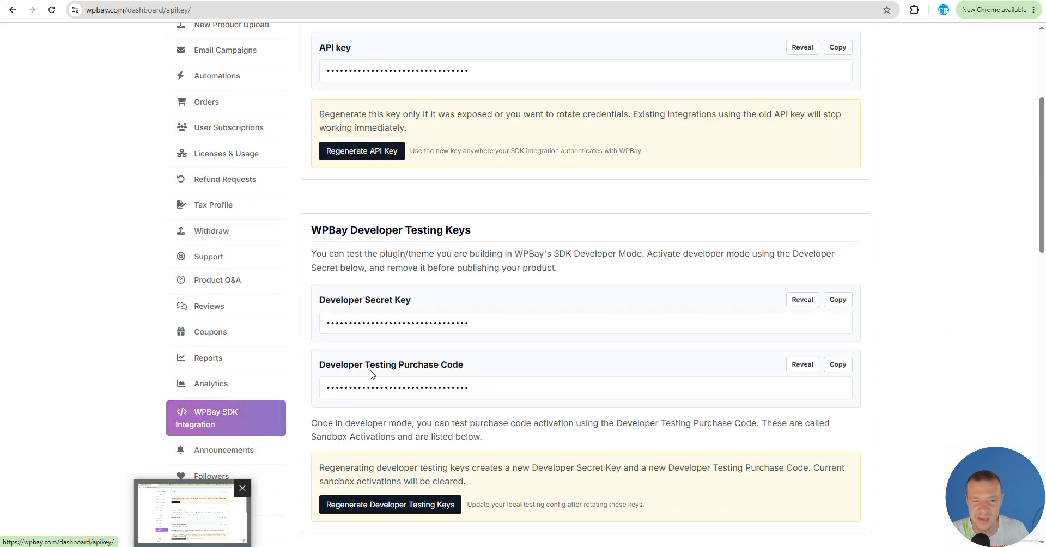
{"action": "scroll", "coordinate": [227, 416], "scroll_direction": "up", "scroll_amount": 1}
{"action": "scroll", "coordinate": [371, 316], "scroll_direction": "up", "scroll_amount": 3}
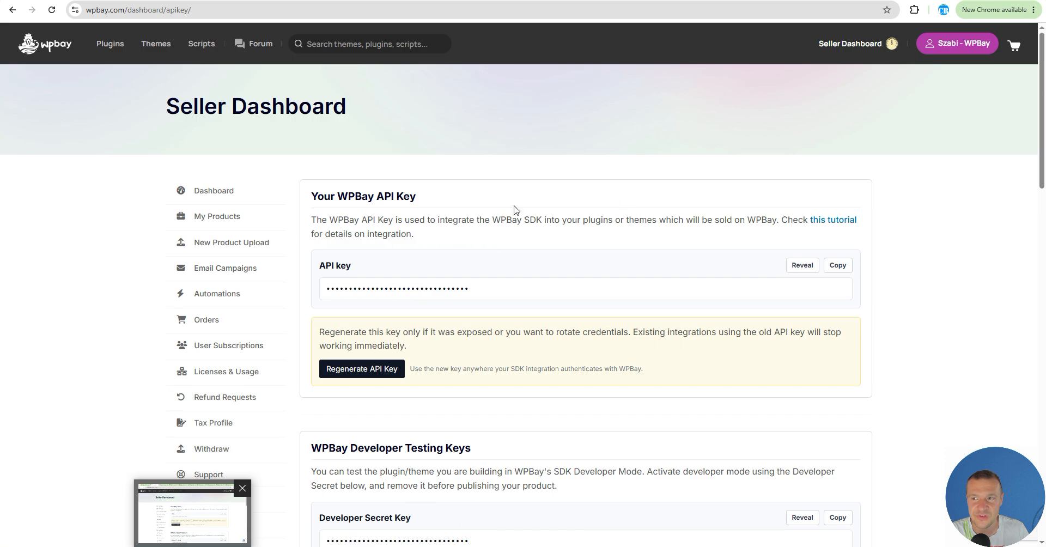
{"action": "scroll", "coordinate": [467, 266], "scroll_direction": "down", "scroll_amount": 2}
{"action": "scroll", "coordinate": [404, 240], "scroll_direction": "down", "scroll_amount": 1}
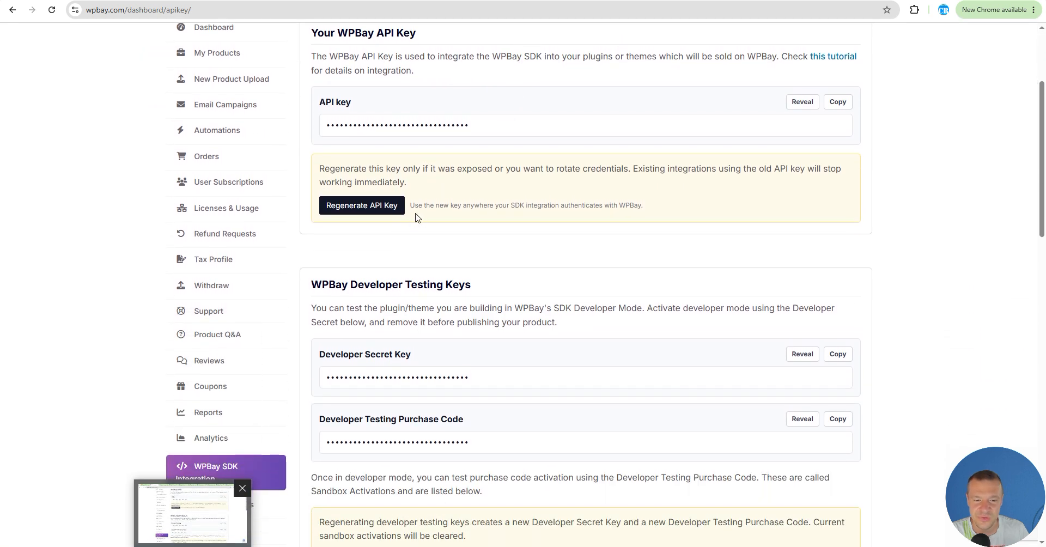
{"action": "scroll", "coordinate": [416, 213], "scroll_direction": "down", "scroll_amount": 2}
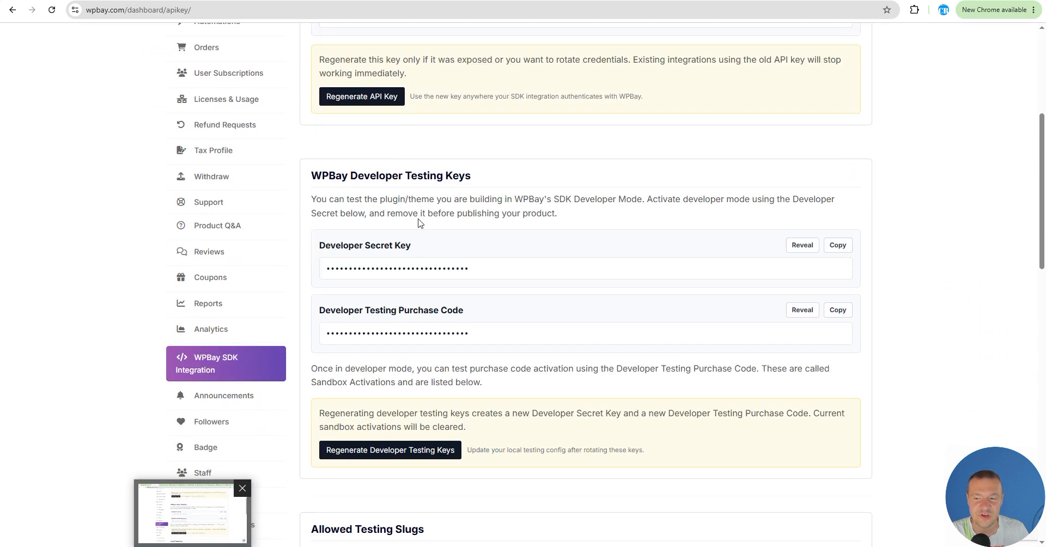
{"action": "left_click_drag", "start_coordinate": [1043, 195], "coordinate": [1036, 293]}
{"action": "left_click", "coordinate": [455, 517]}
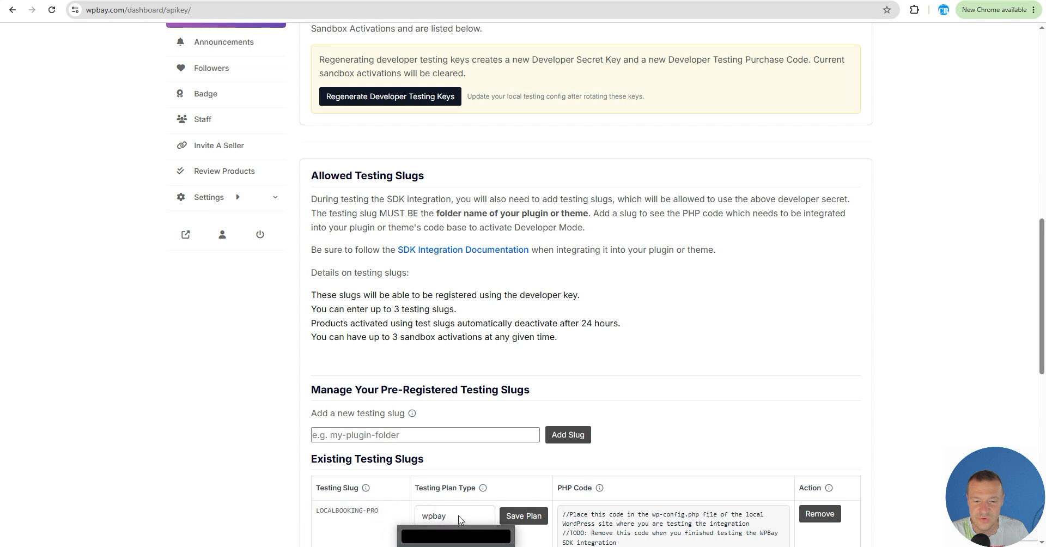
{"action": "left_click", "coordinate": [231, 416]}
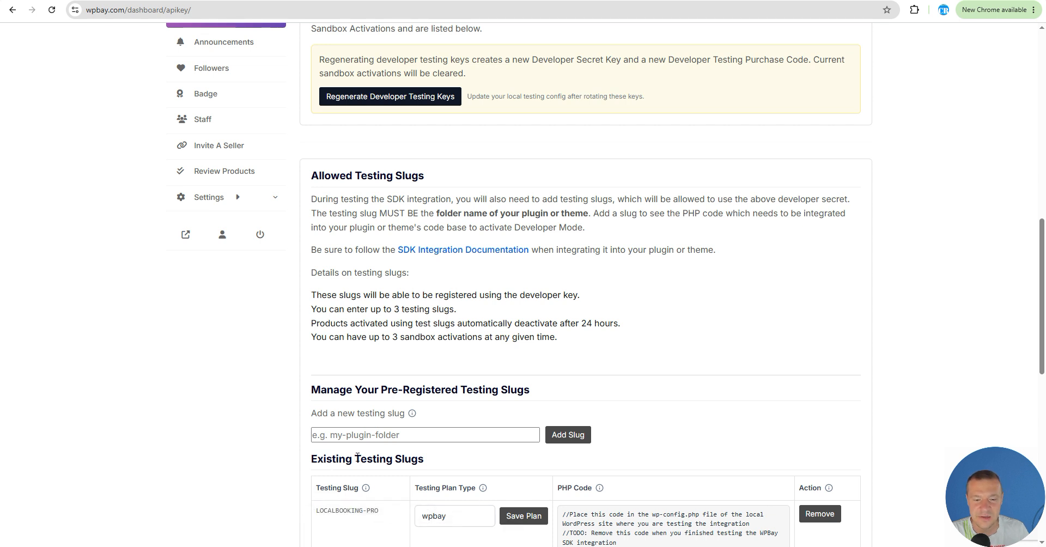
{"action": "left_click", "coordinate": [342, 438]}
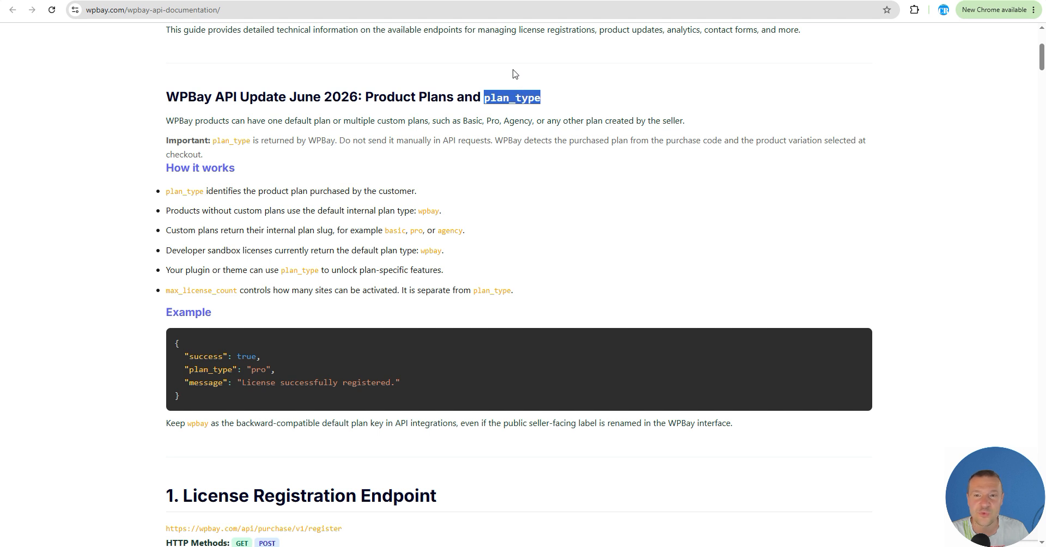
{"action": "key", "text": "ctrl+Tab"}
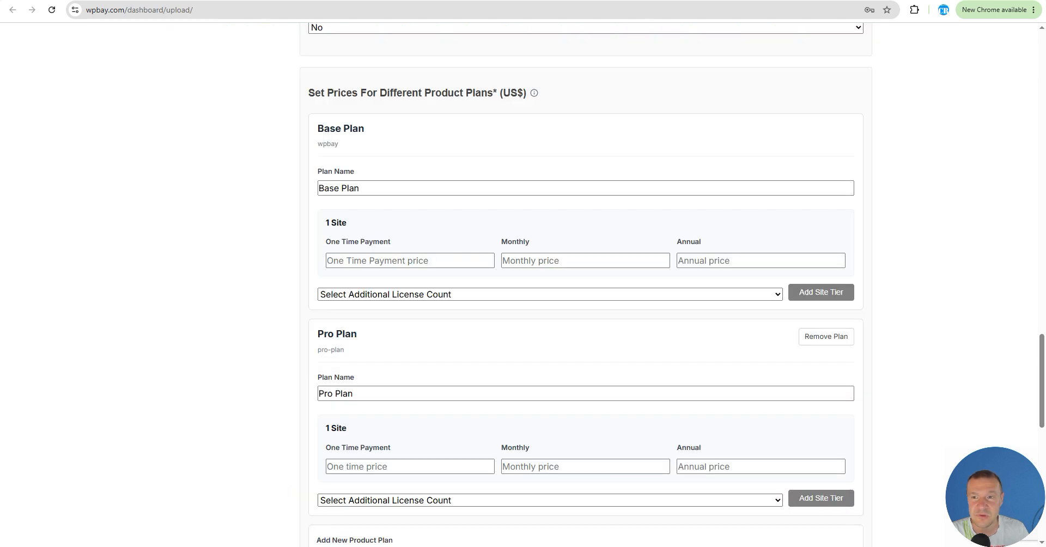